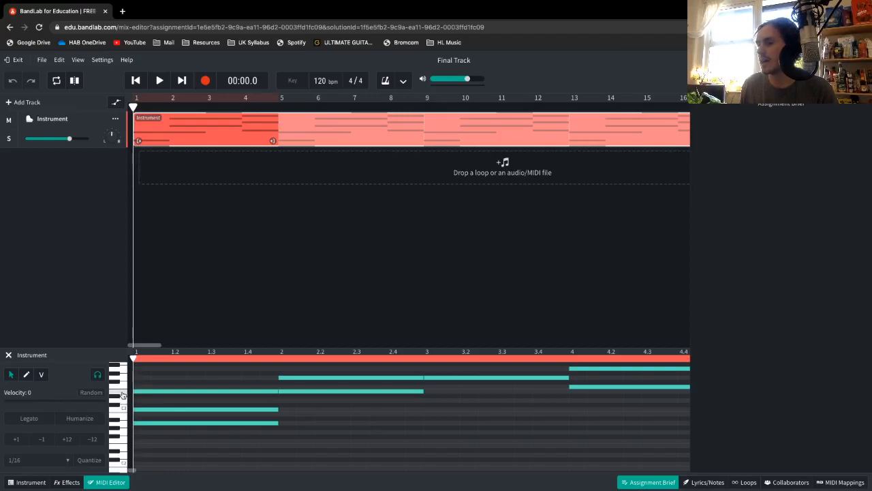
scroll(238, 406, "up", 2)
scroll(239, 407, "right", 1)
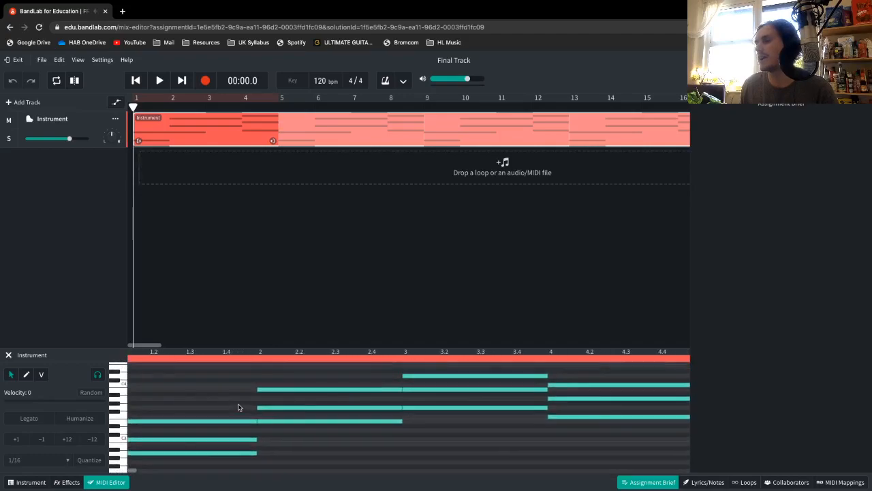
left_click(448, 409)
left_click(584, 416)
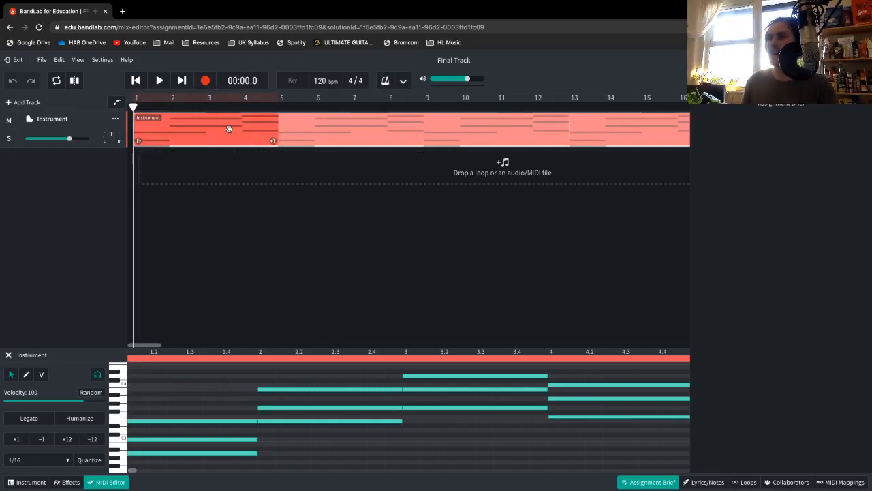
Step: Add a second virtual instrument track to the project and open its instrument settings
left_click(25, 102)
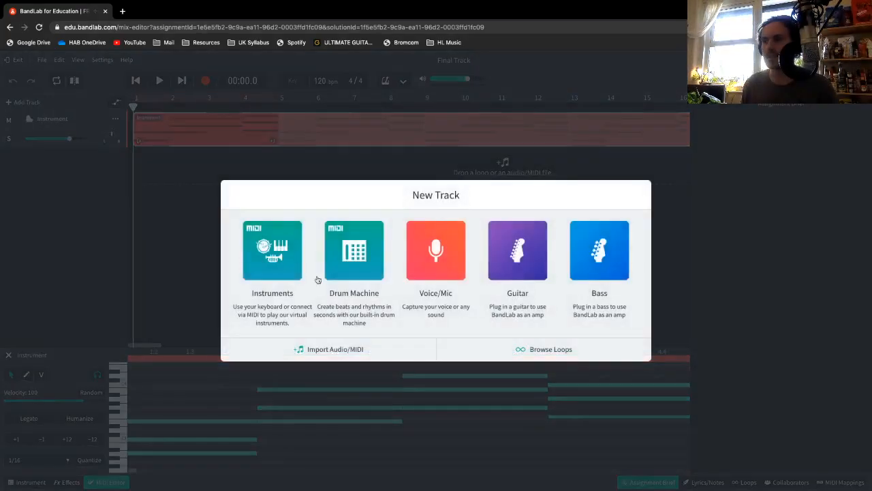
left_click(275, 254)
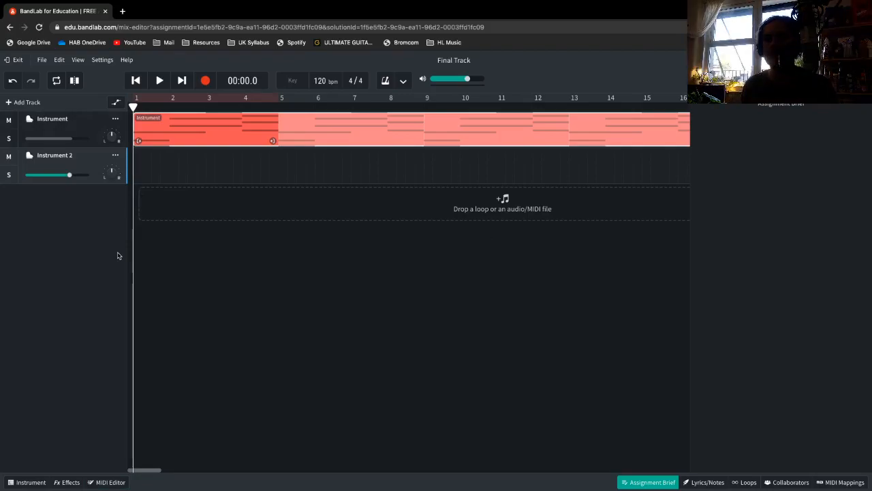
left_click(31, 158)
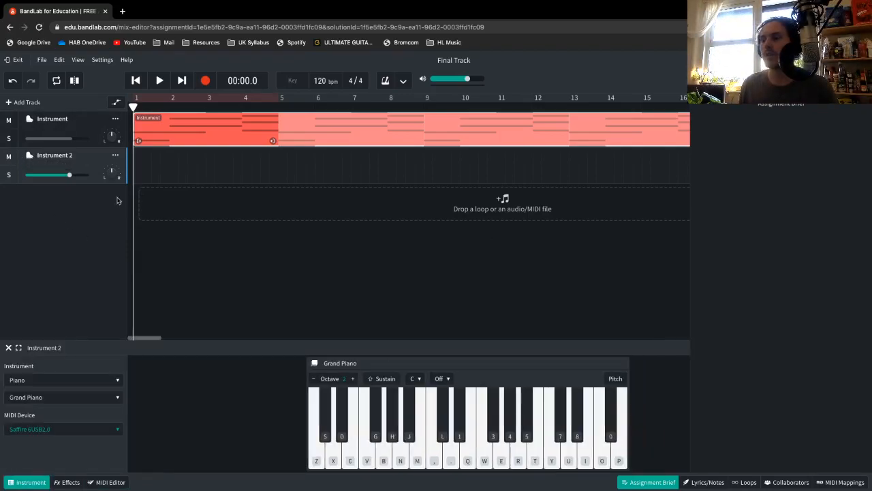
Step: Set the Instrument 2 track's sound to Tropical House Bass from the Synth Bass category, previewing Thriller Bass first
left_click(60, 380)
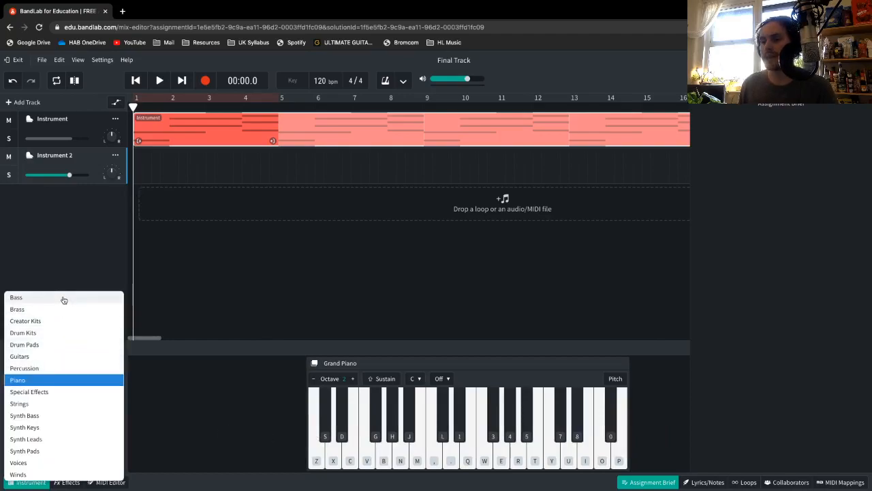
left_click(66, 417)
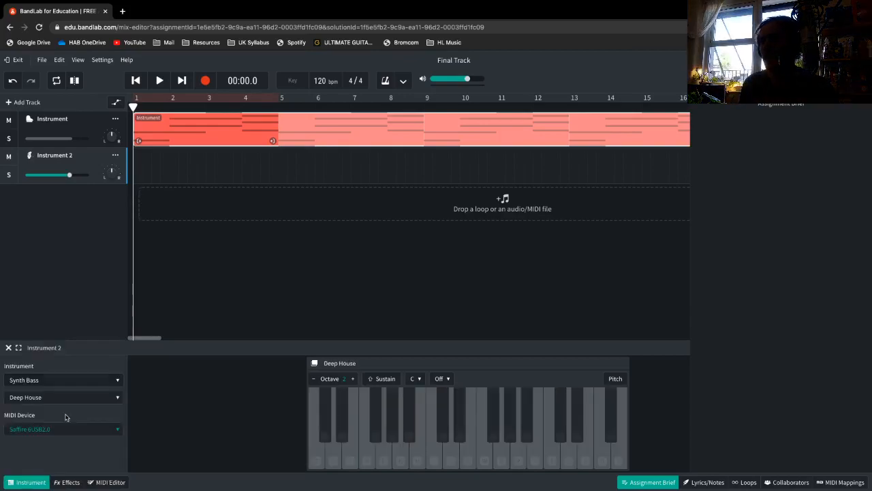
left_click(82, 399)
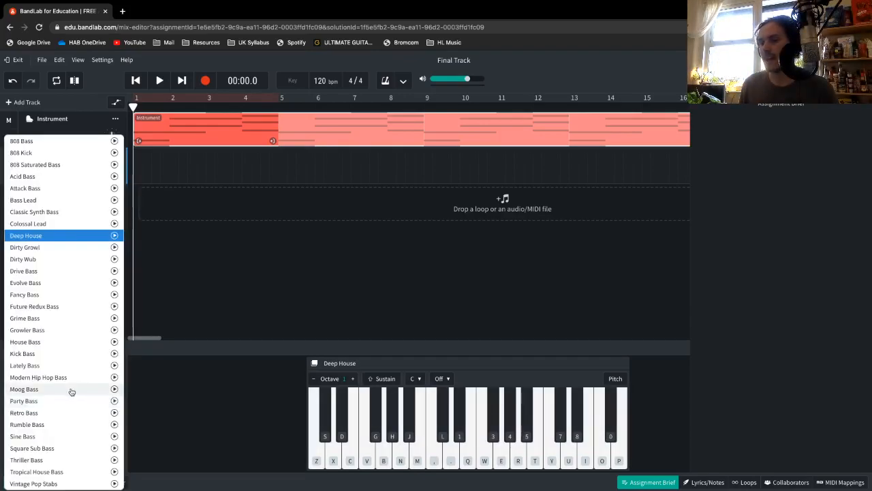
left_click(115, 460)
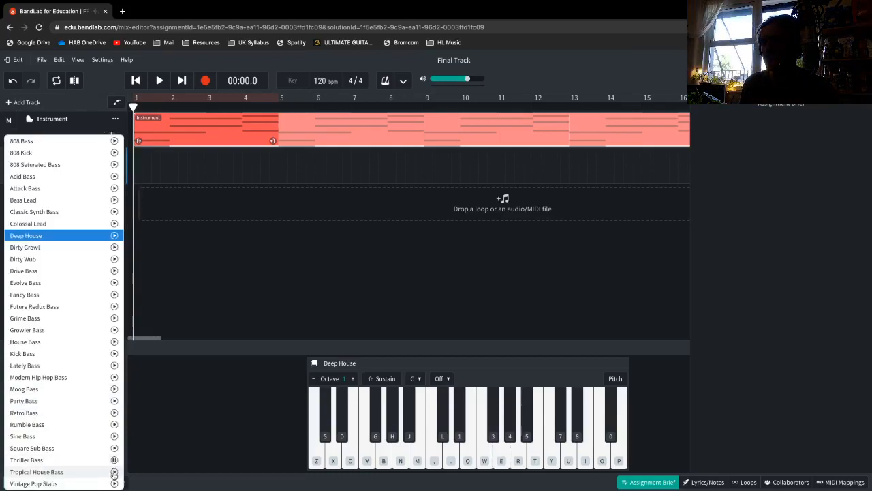
left_click(78, 472)
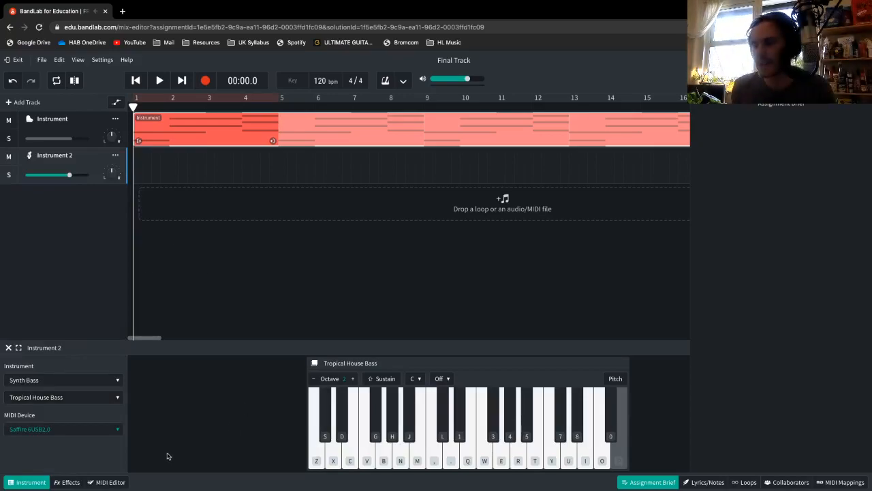
Step: Try out the new bass sound with a couple of notes and briefly play the project
key("z")
key("v")
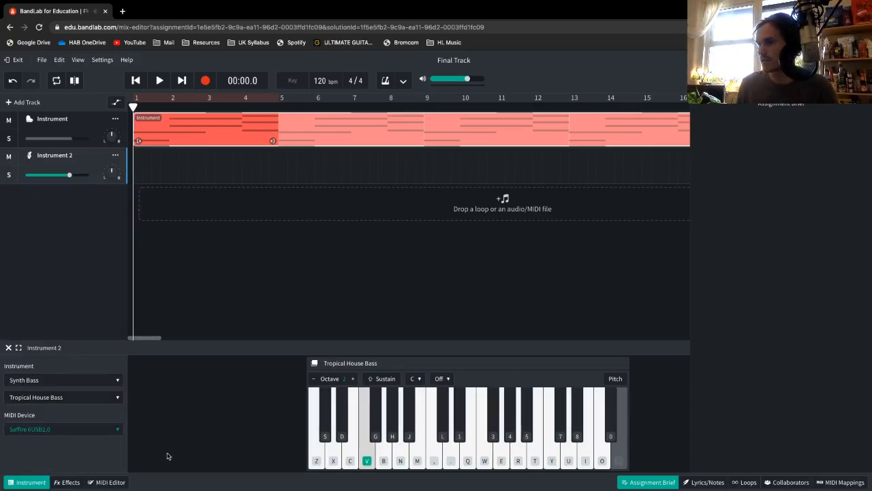
key("space")
key("space")
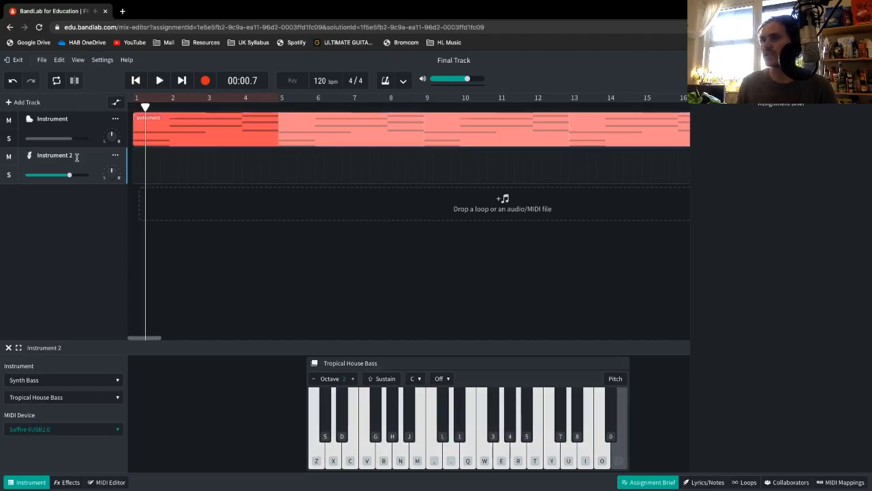
Step: Copy the looped piano chord region onto the Instrument 2 track at bar 1 and shorten the copy to four bars
left_click(133, 107)
left_click(205, 119)
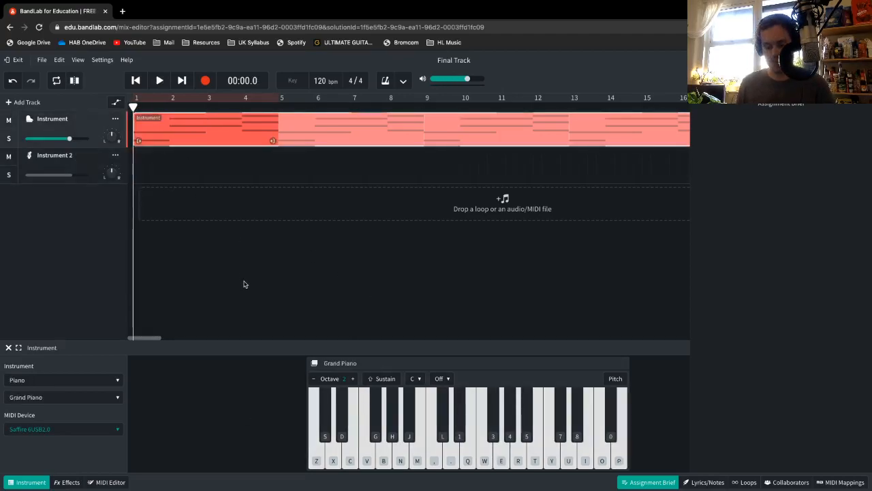
right_click(181, 126)
left_click(198, 150)
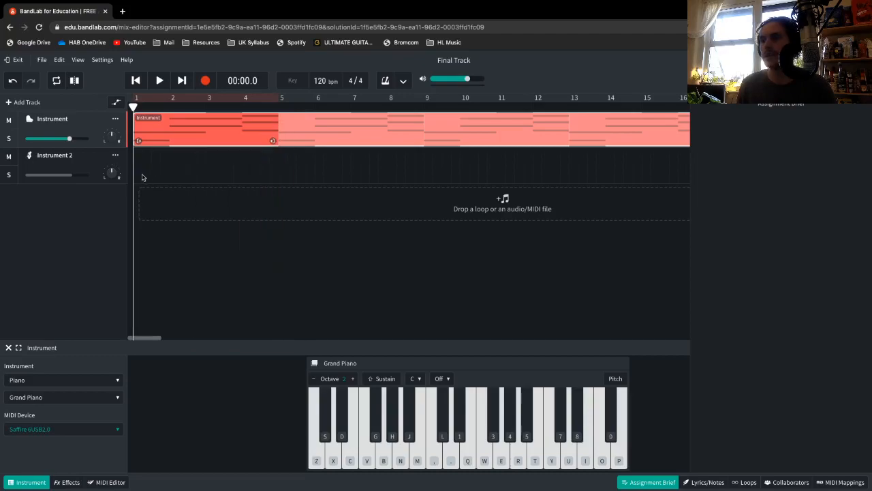
left_click(136, 176)
right_click(136, 176)
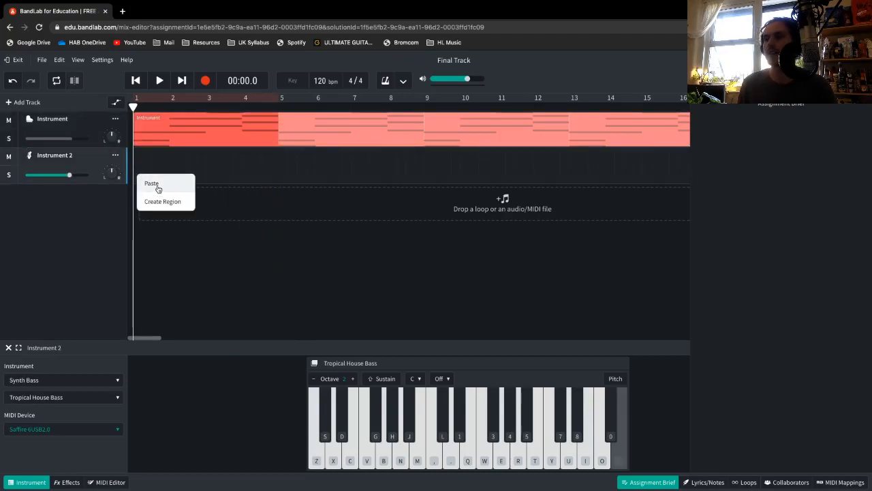
left_click(157, 189)
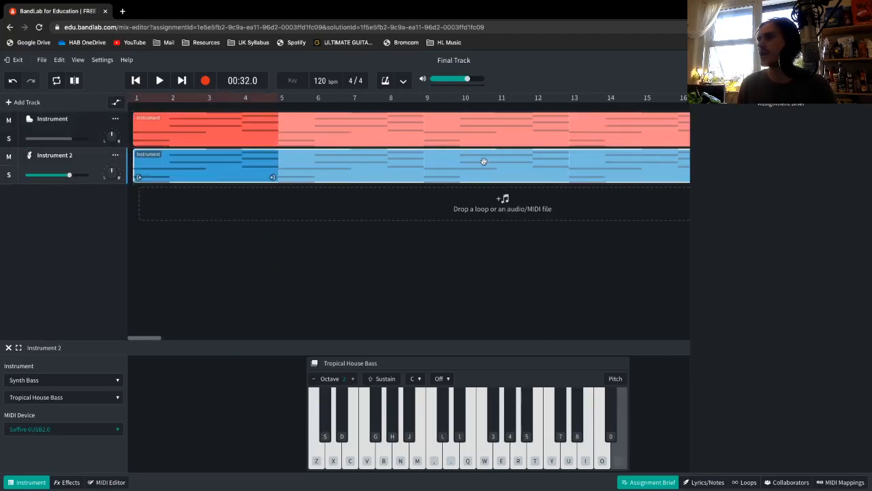
left_click_drag(668, 155, 240, 155)
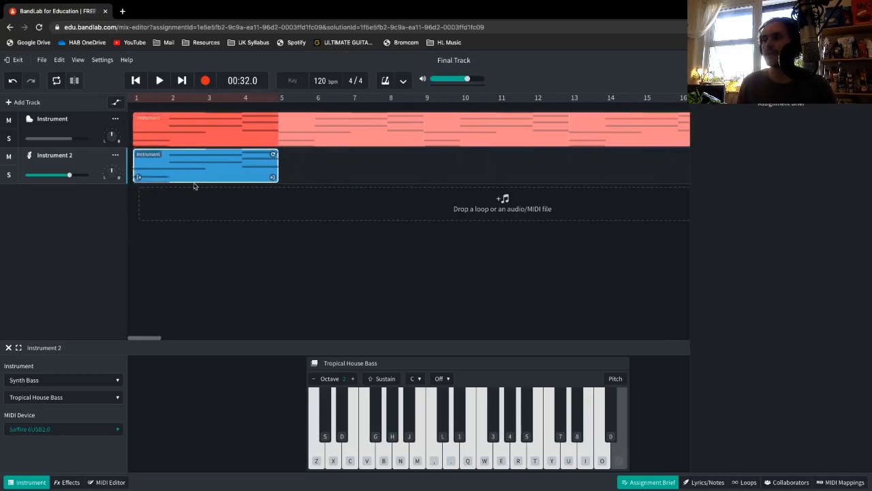
Step: Delete the upper notes of all four chords in the Instrument 2 region, keeping only each chord's lowest note
double_click(186, 158)
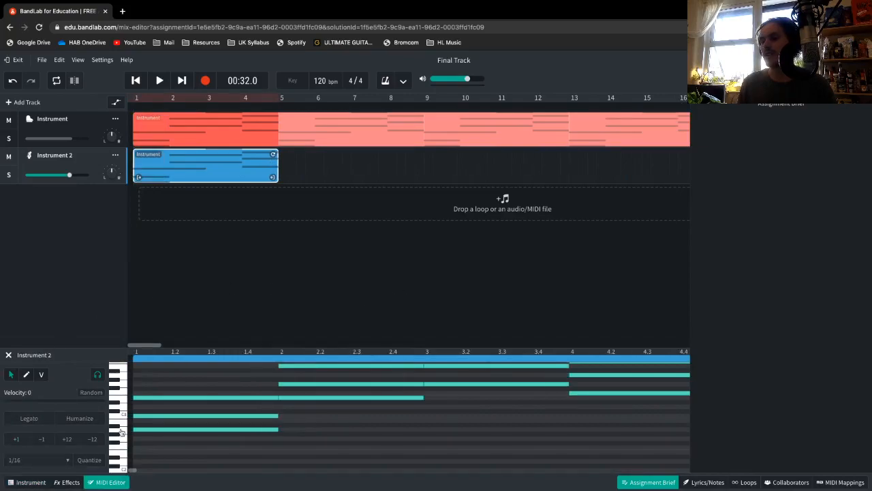
scroll(177, 457, "up", 1)
left_click_drag(212, 372, 168, 424)
key("Delete")
scroll(188, 434, "up", 2)
left_click_drag(274, 369, 304, 413)
key("Delete")
left_click_drag(469, 362, 443, 405)
key("Delete")
left_click_drag(625, 370, 597, 409)
key("Delete")
scroll(598, 409, "up", 2)
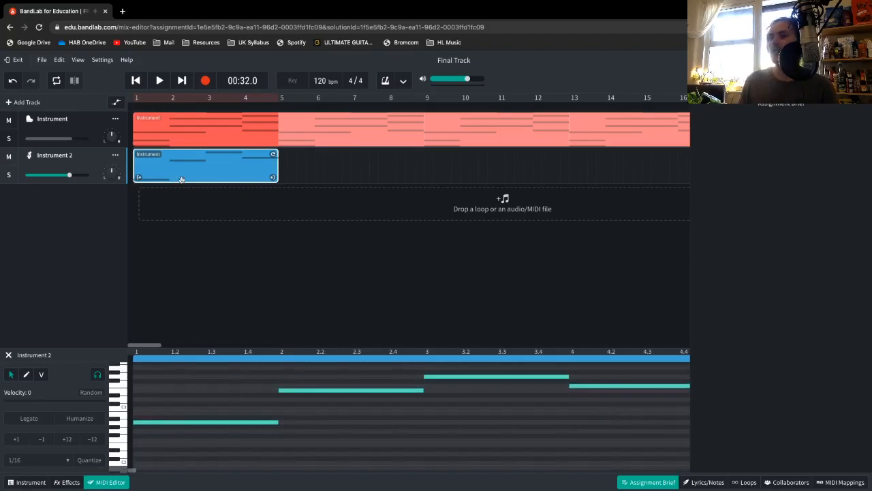
Step: Play the chords and the single-note bass line together from the start, stopping in bar 4
left_click(136, 80)
key("space")
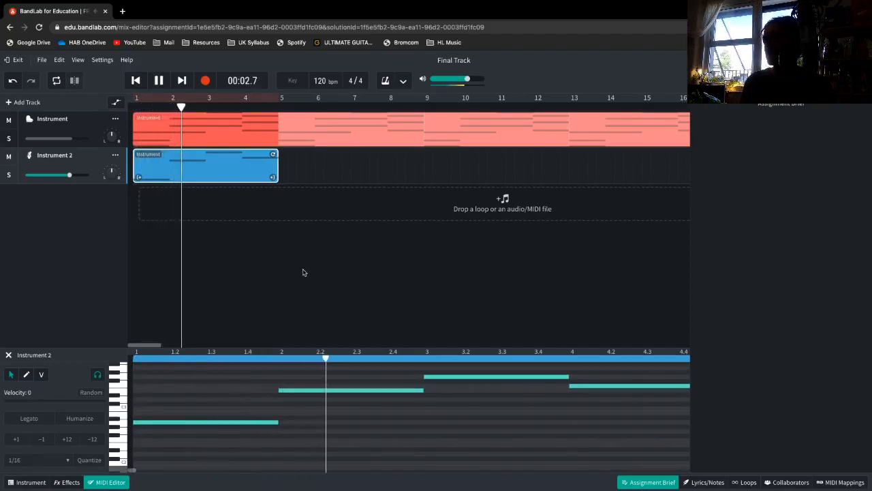
scroll(302, 423, "up", 1)
scroll(302, 423, "down", 1)
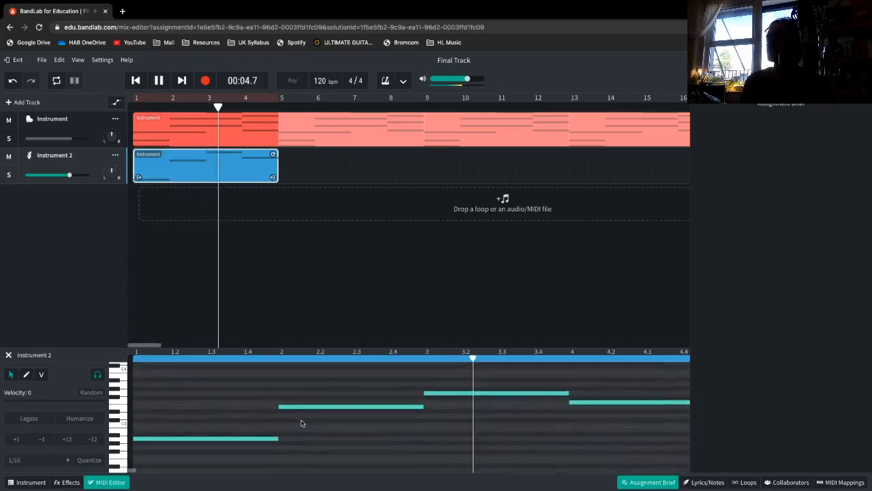
scroll(301, 422, "up", 1)
key("space")
Step: Examine the pitches of the four bass notes and how far the playable keyboard range extends below them
left_click_drag(627, 373, 244, 443)
scroll(240, 447, "down", 4)
scroll(240, 447, "up", 4)
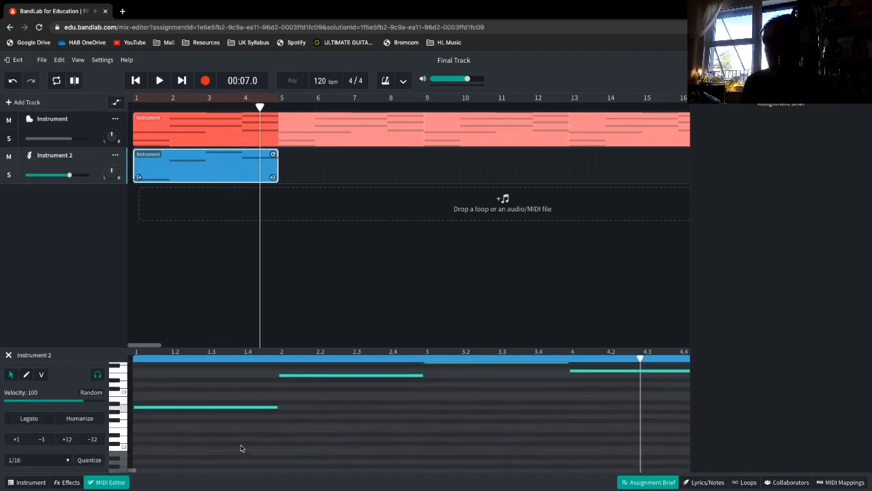
scroll(240, 448, "down", 2)
scroll(241, 448, "down", 3)
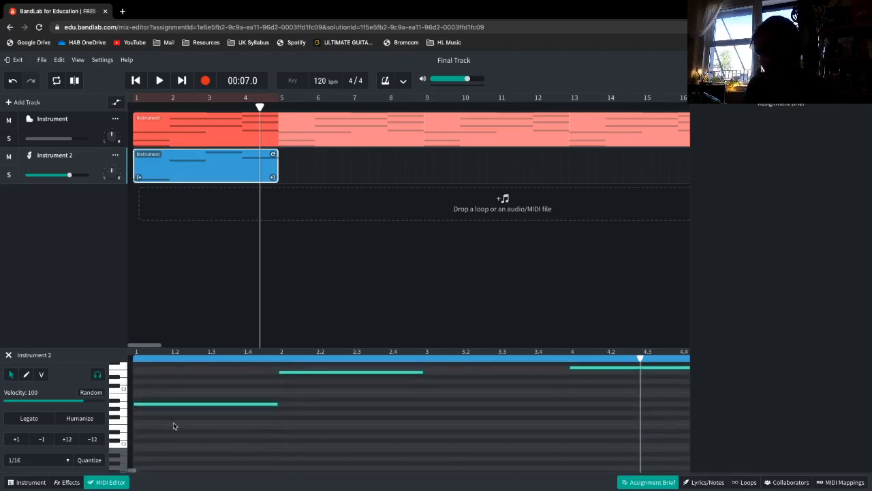
scroll(174, 428, "up", 4)
scroll(173, 428, "down", 5)
scroll(174, 428, "up", 4)
scroll(174, 428, "down", 2)
scroll(173, 428, "up", 2)
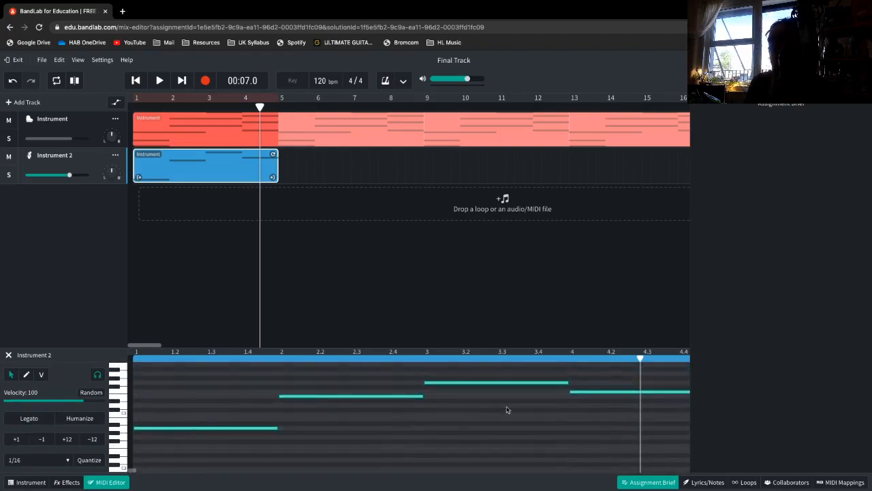
left_click(470, 423)
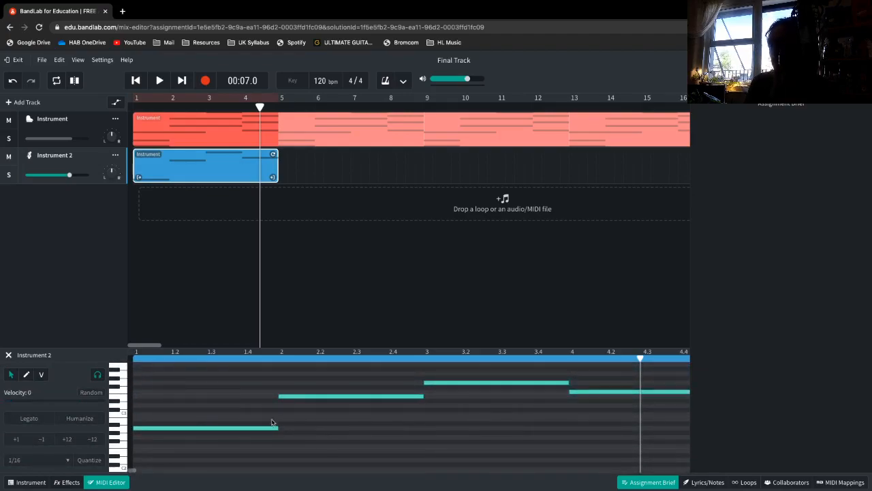
scroll(190, 431, "down", 5)
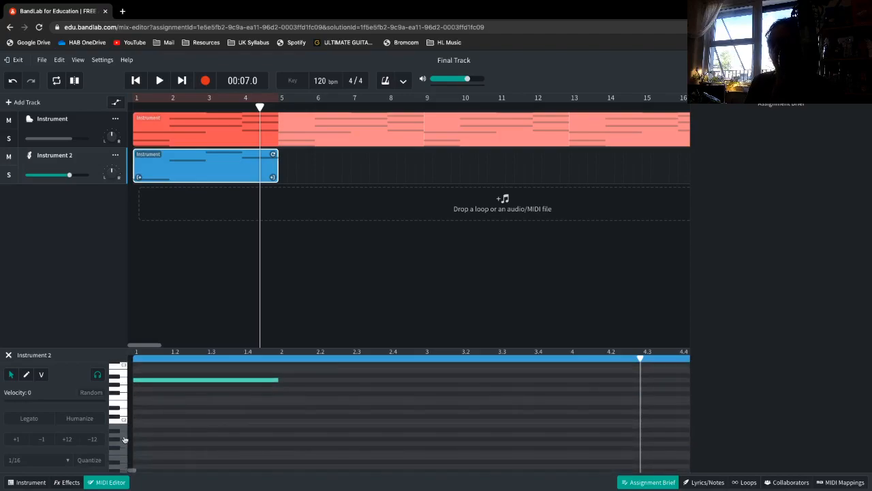
scroll(202, 422, "up", 5)
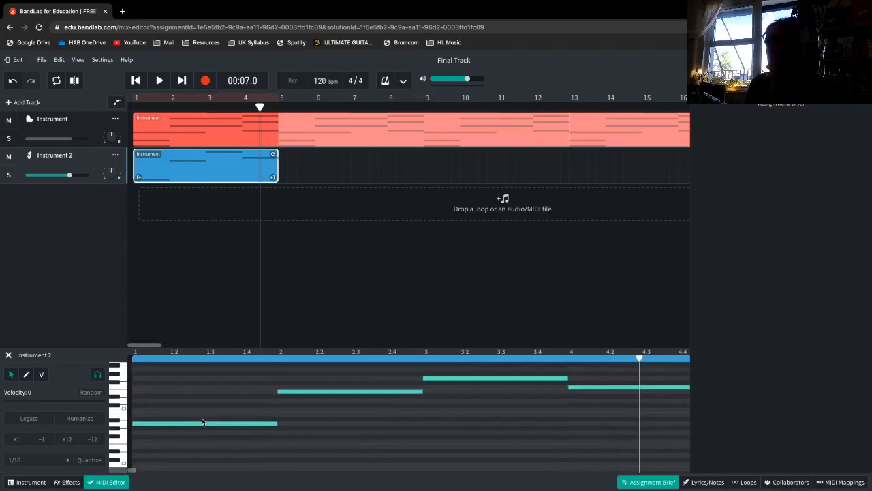
Step: Lower the bass notes in bars 2 to 4 by one octave, leaving out the bar 1 note
left_click_drag(354, 364, 671, 412)
scroll(540, 419, "up", 5)
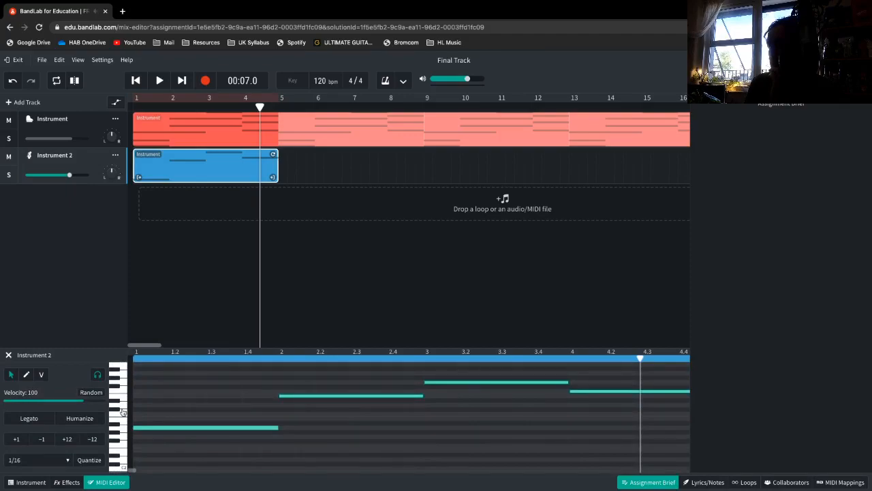
scroll(134, 458, "down", 1)
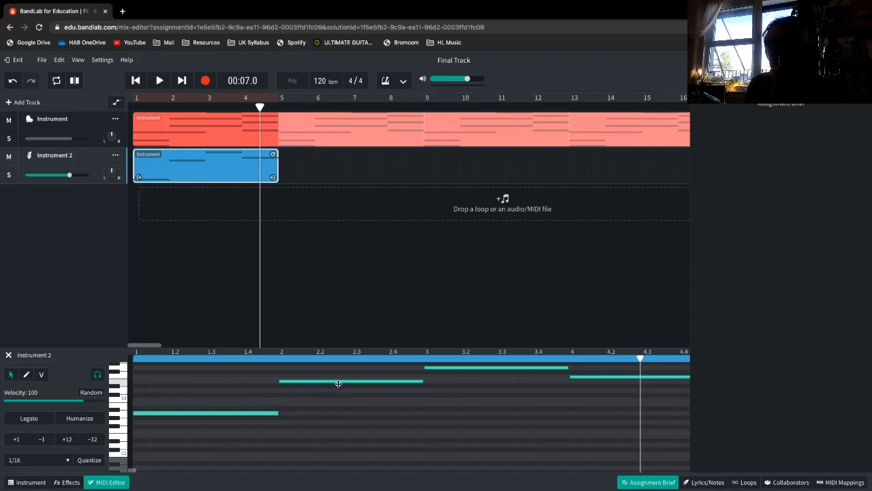
left_click_drag(338, 386, 336, 438)
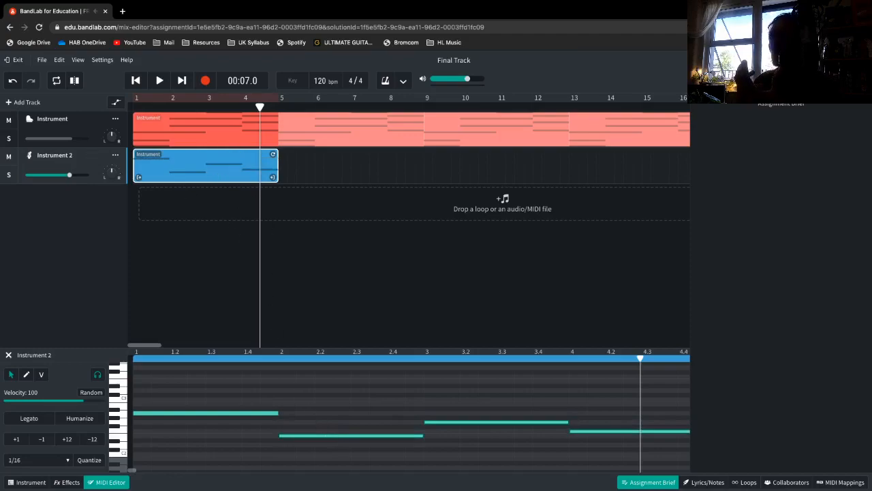
Step: Play the project from the start to check the lowered bass notes against the chords
left_click(139, 81)
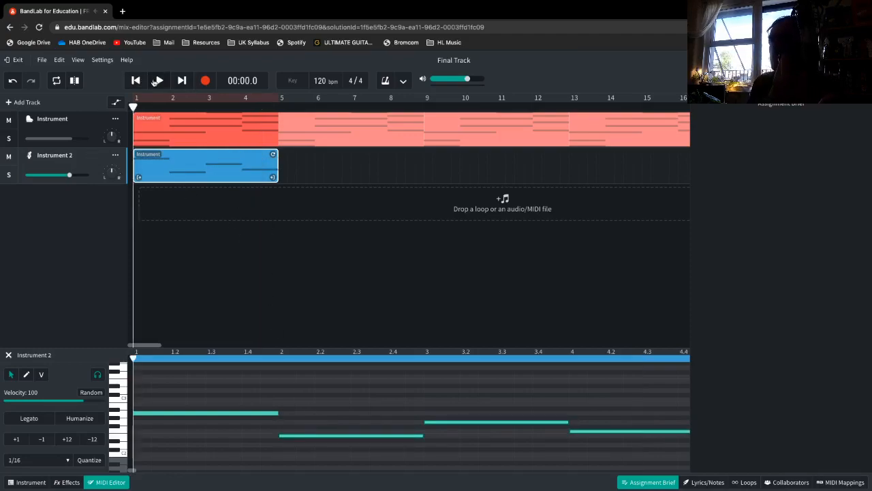
left_click(158, 81)
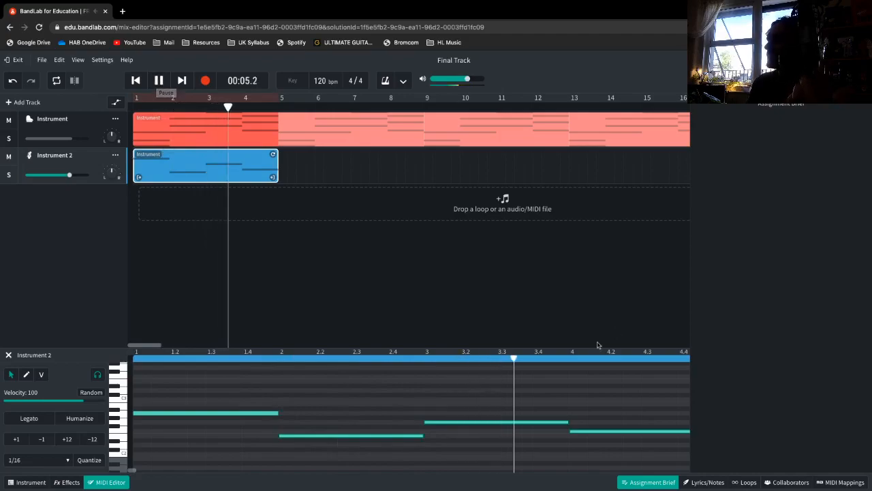
key("space")
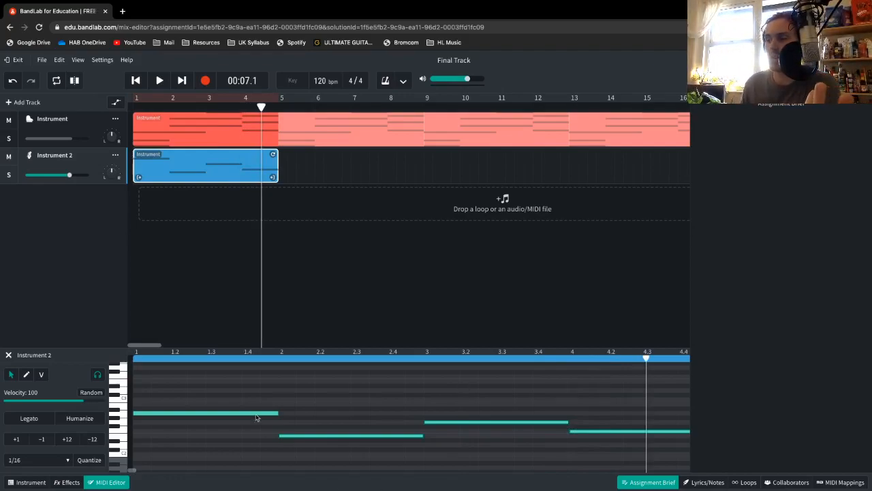
Step: Shorten all four bass notes together to about half a beat each, keeping their start positions
left_click_drag(615, 395, 245, 452)
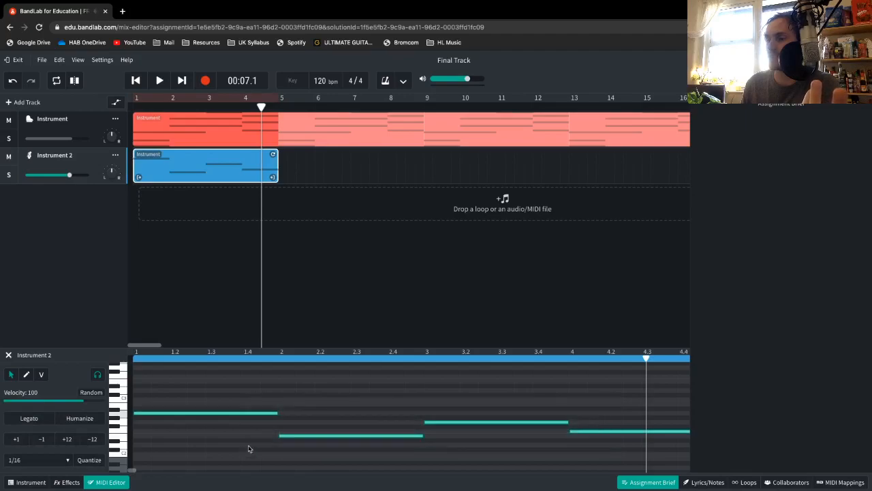
left_click_drag(277, 414, 151, 419)
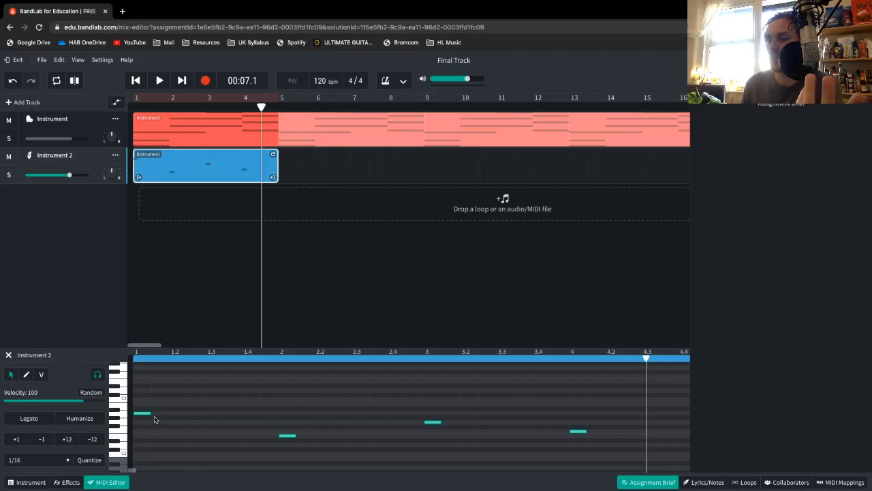
Step: Add half-beat notes on beats 2, 3 and 4 of bars 1 and 2, repeating each bar's existing bass pitch
double_click(179, 413)
double_click(216, 414)
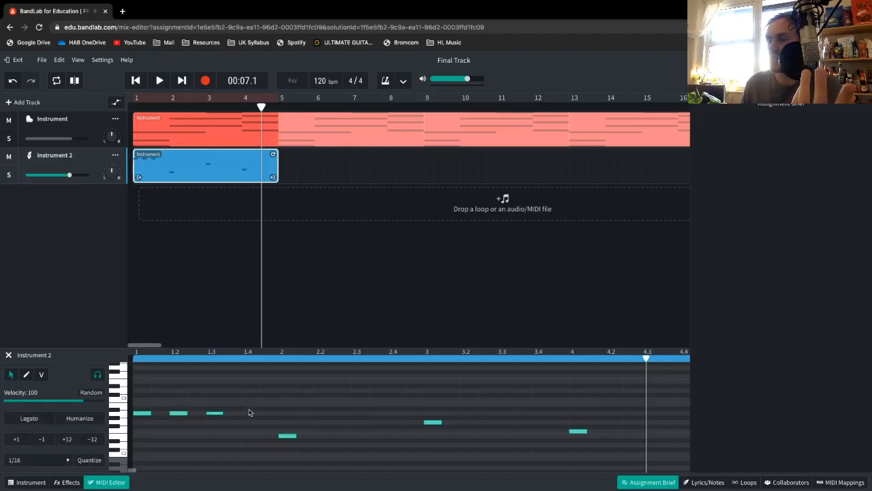
double_click(249, 412)
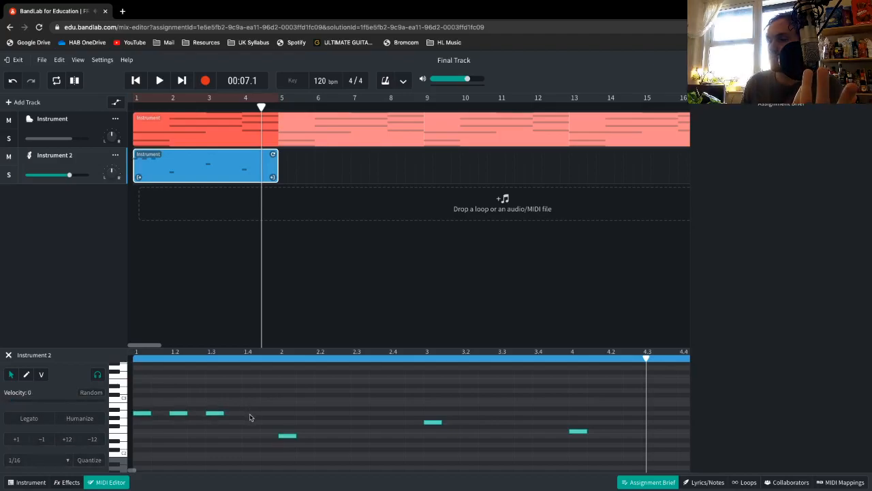
double_click(321, 436)
double_click(358, 436)
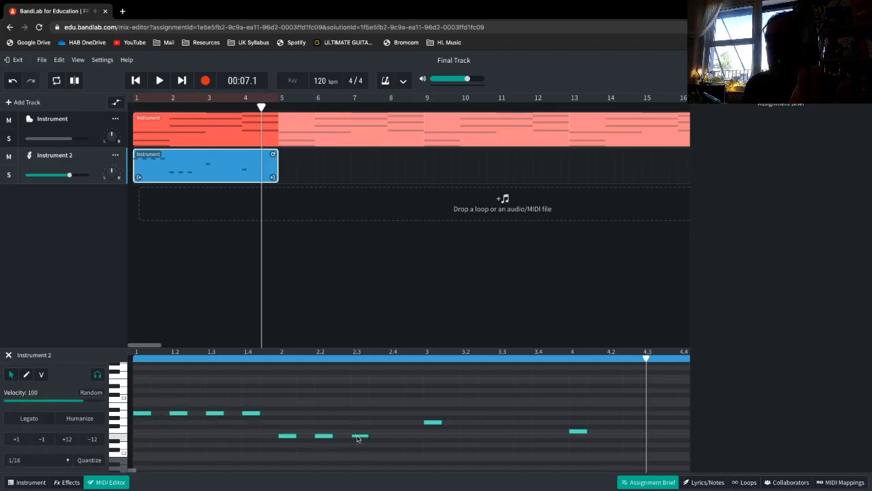
double_click(395, 435)
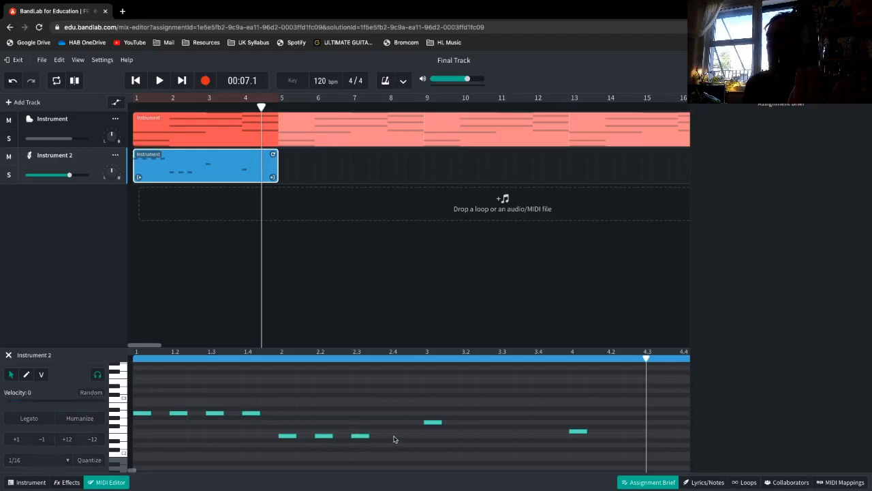
Step: Fill beats 2, 3 and 4 of bars 3 and 4 with half-beat notes at each bar's existing bass pitch
double_click(472, 427)
left_click_drag(473, 430, 473, 425)
double_click(505, 423)
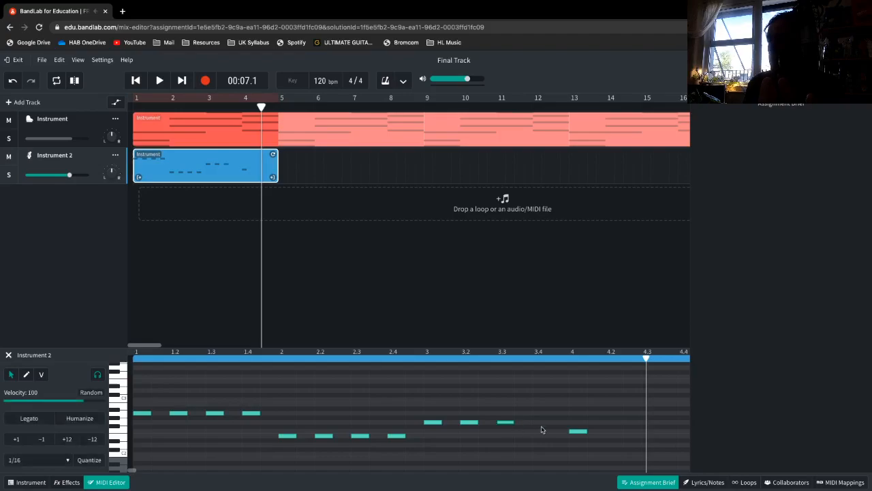
double_click(544, 423)
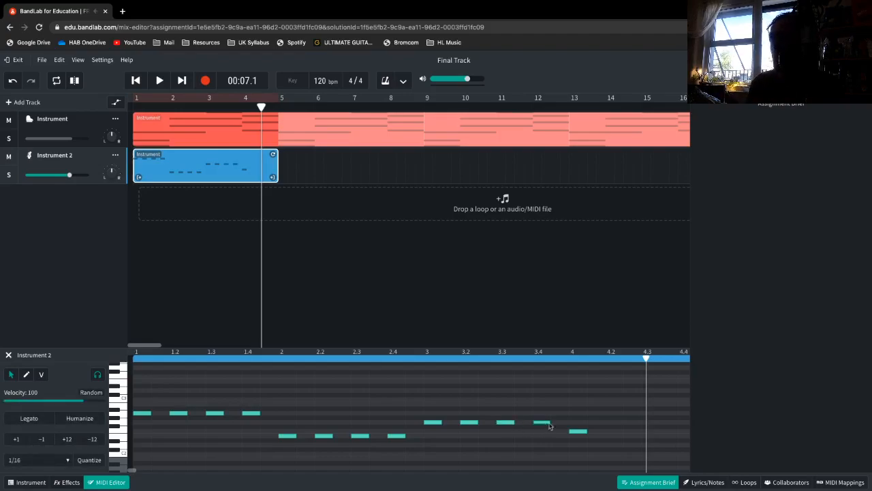
right_click(600, 435)
left_click(595, 430)
scroll(595, 430, "right", 1)
double_click(585, 437)
double_click(622, 438)
double_click(660, 439)
scroll(659, 439, "right", 2)
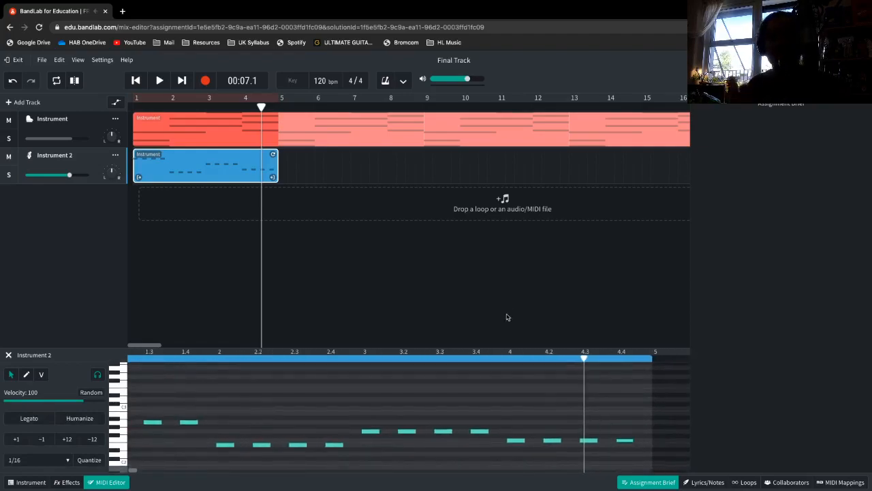
Step: Play the project from the start to hear the repeated one-note-per-beat bass line with the chords
scroll(317, 384, "left", 4)
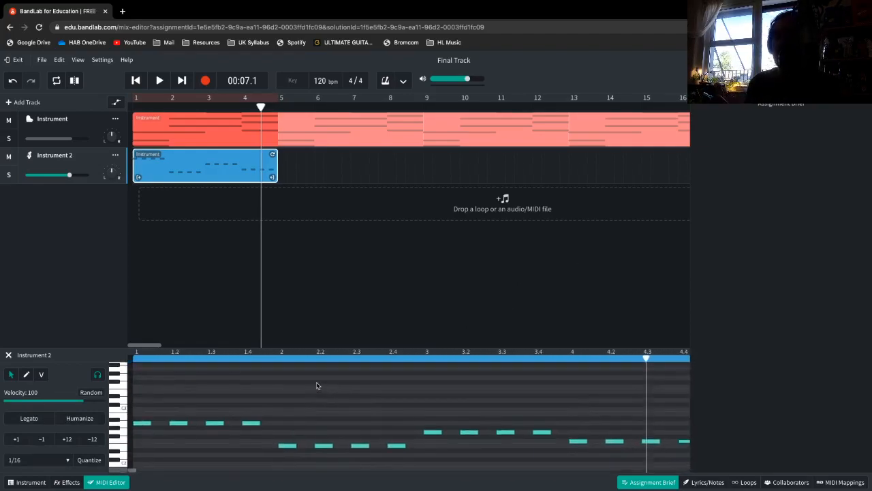
scroll(316, 384, "up", 1)
left_click(139, 82)
left_click(156, 82)
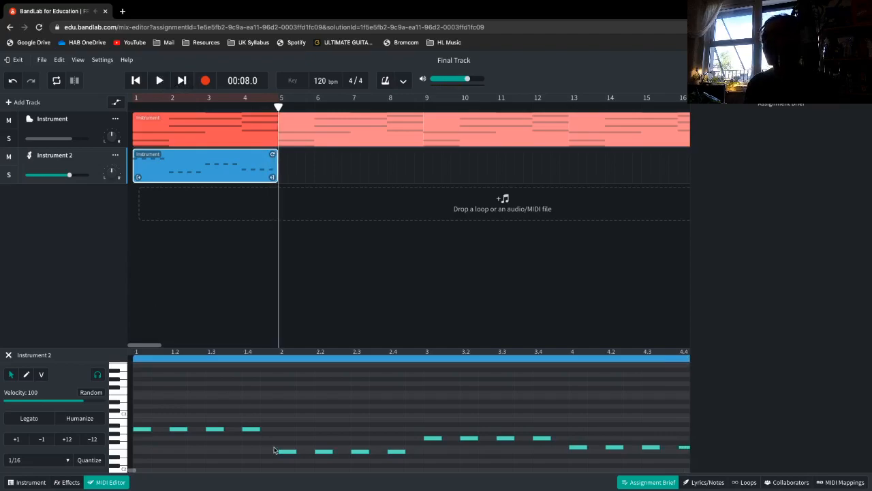
Step: In bar 2, move the beat 3 note half a beat earlier, add one half a beat before beat 4, and raise the beat 4 note one semitone
scroll(274, 450, "down", 3)
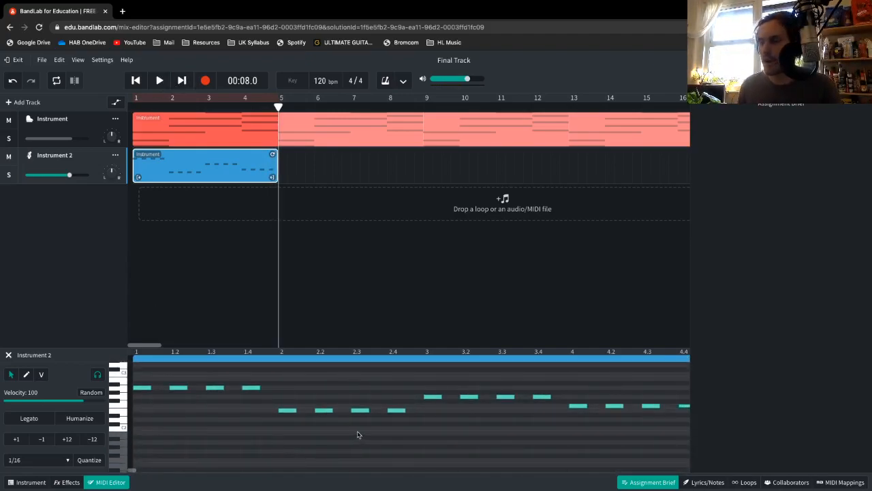
left_click_drag(359, 411, 348, 411)
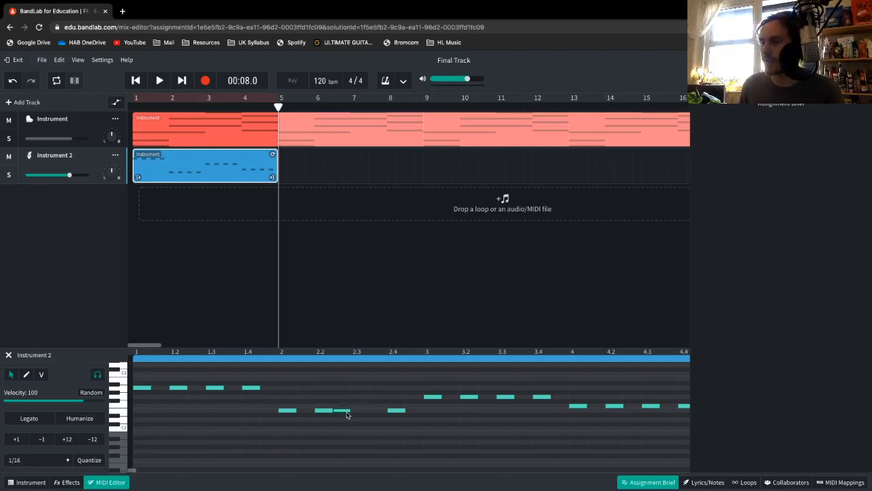
double_click(374, 412)
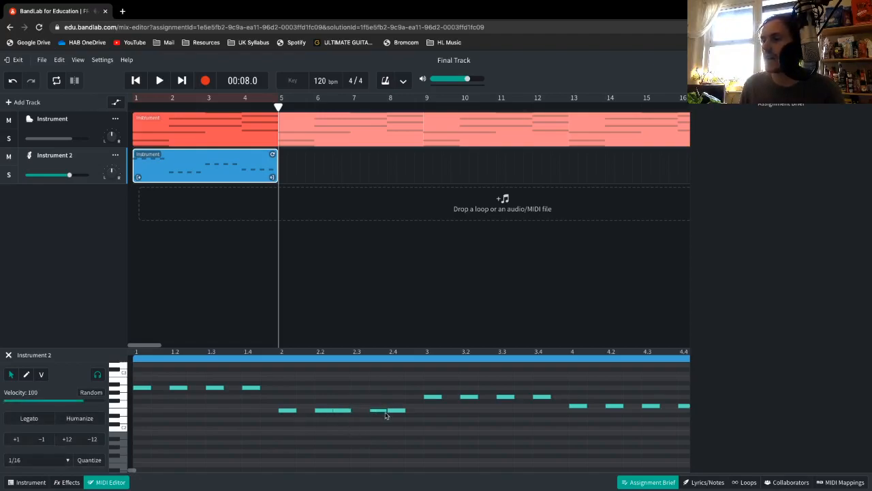
left_click_drag(399, 413, 399, 409)
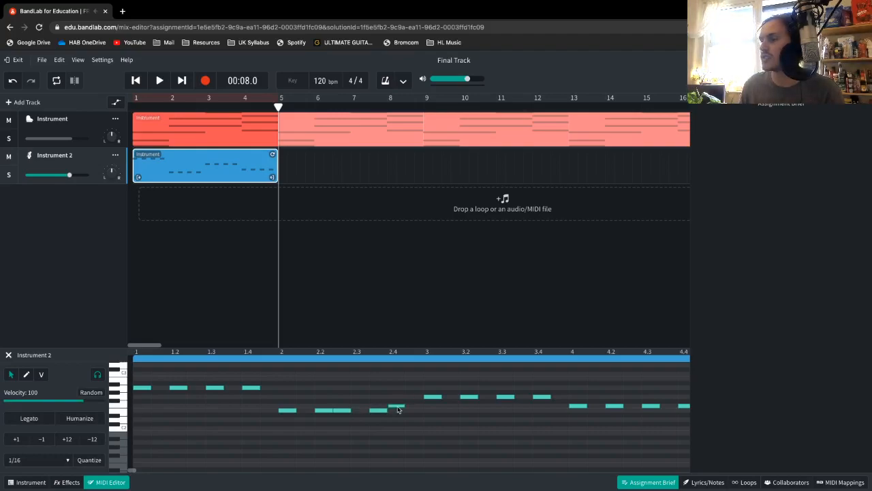
Step: End bar 1 with a descending run: shorten the beat 4 note to a quarter beat and add two notes below it, one semitone apart
double_click(267, 396)
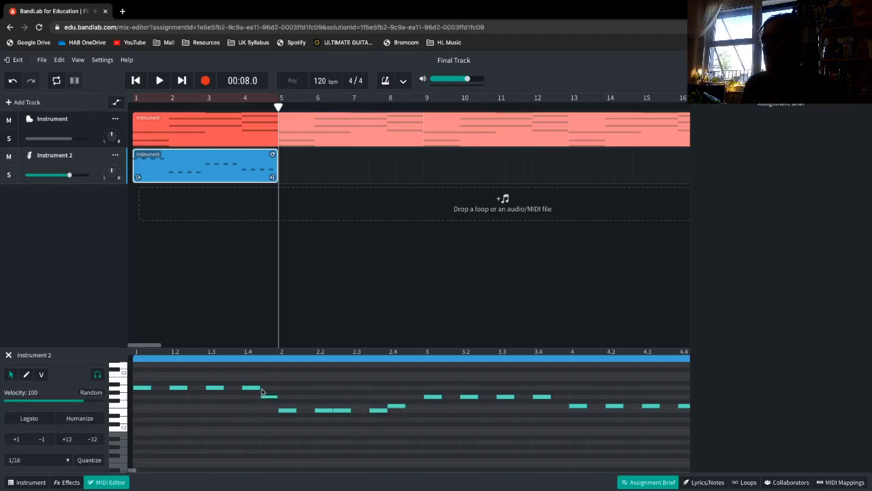
left_click_drag(259, 387, 250, 389)
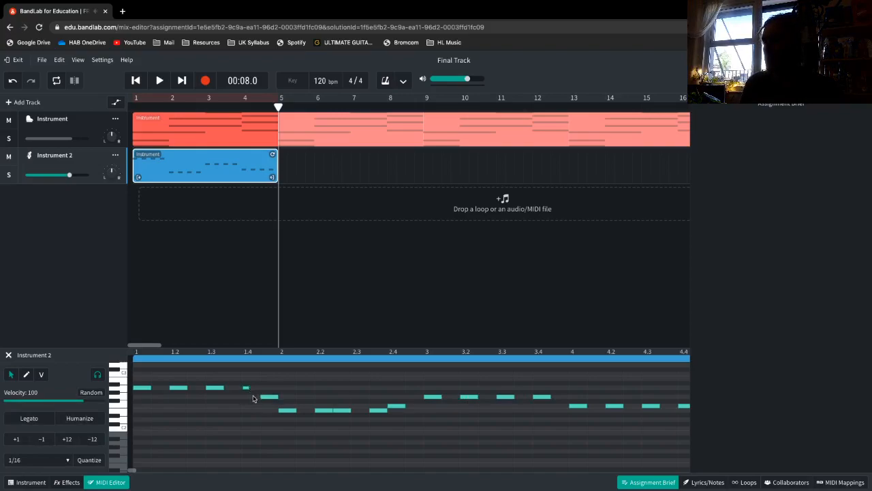
double_click(246, 393)
left_click_drag(245, 392, 255, 393)
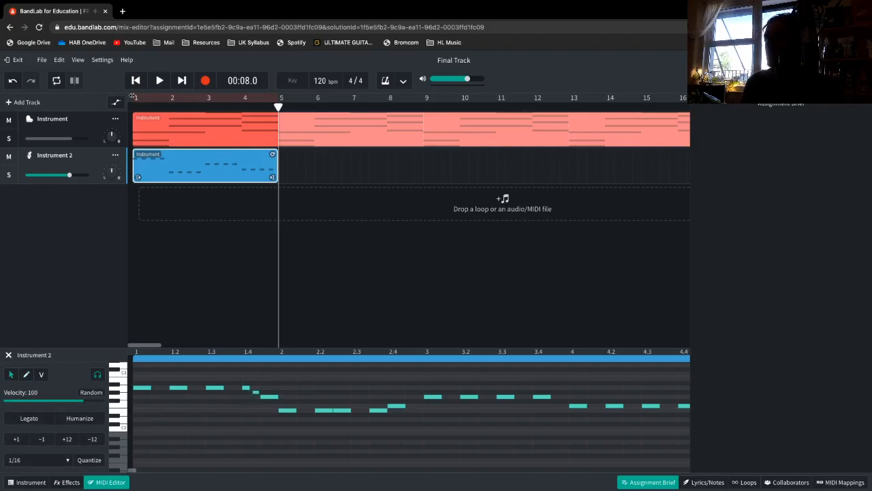
Step: Play the project from the start to check the varied bass rhythm in bars 1 and 2
left_click(136, 81)
key("space")
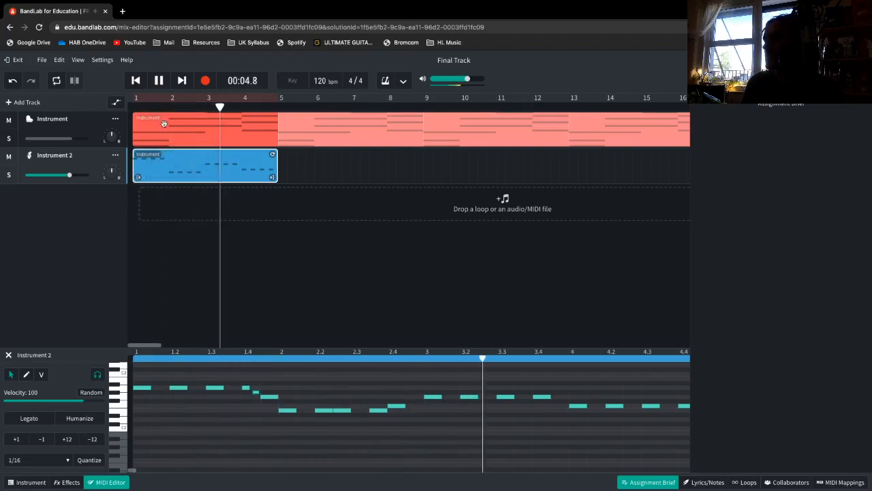
scroll(419, 434, "right", 2)
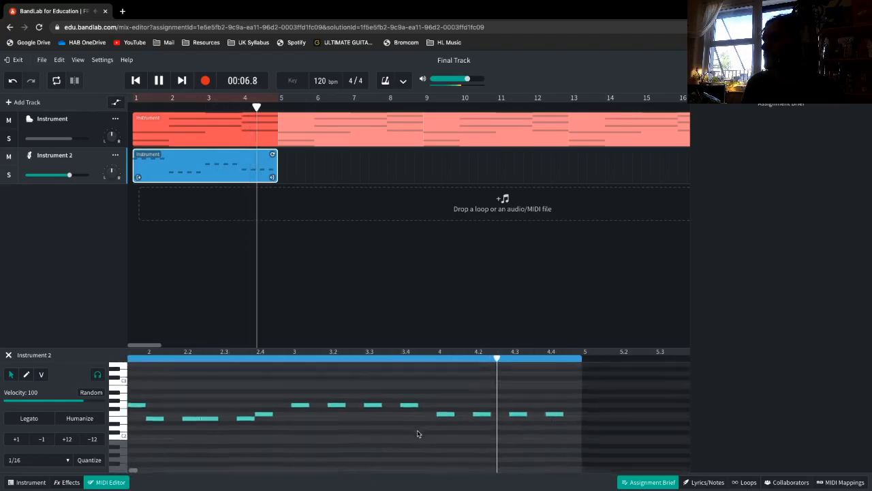
key("space")
scroll(382, 416, "left", 2)
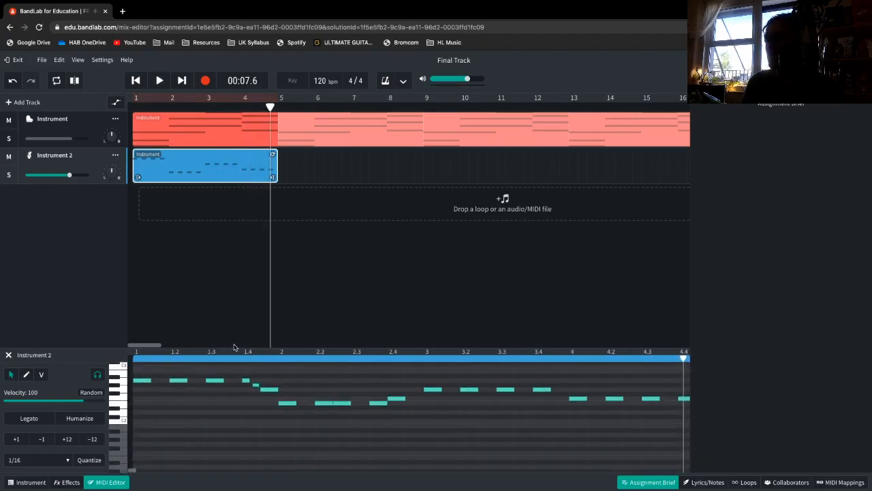
Step: In bar 4, shorten the beat 1 and 3 notes to a quarter beat, adding two quarter-beat notes after beat 1 and one before beat 4
scroll(278, 424, "right", 2)
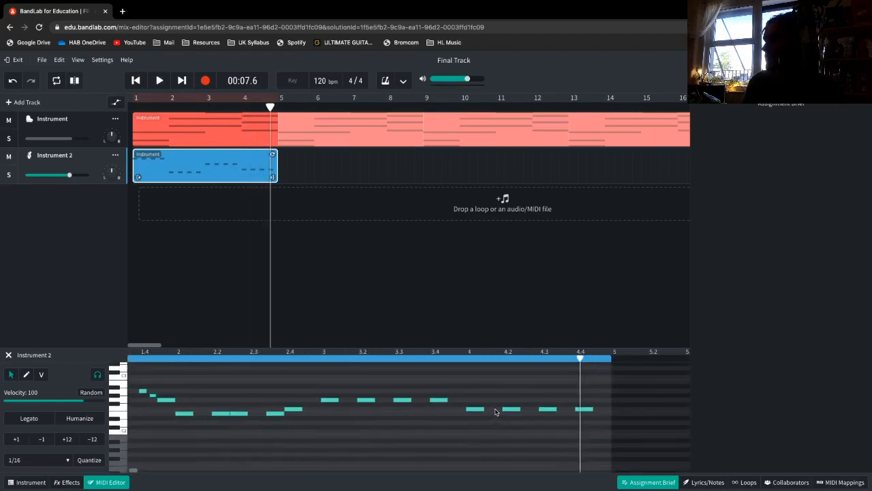
left_click(628, 482)
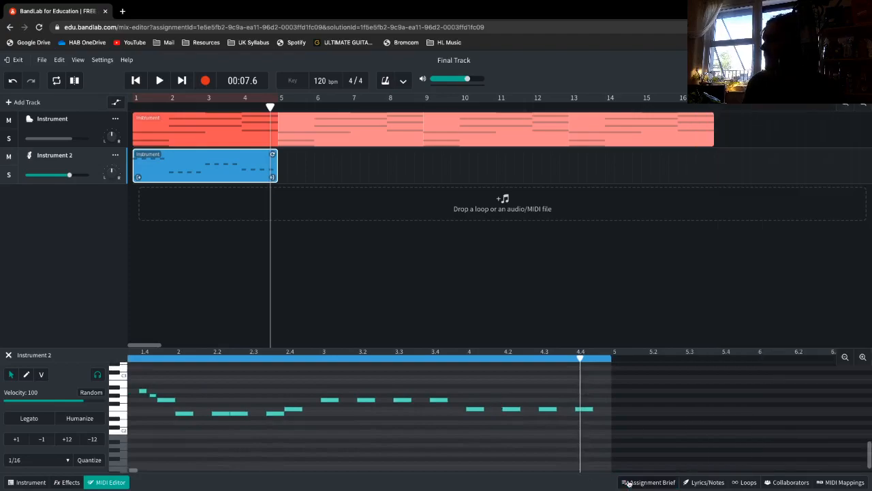
left_click(862, 359)
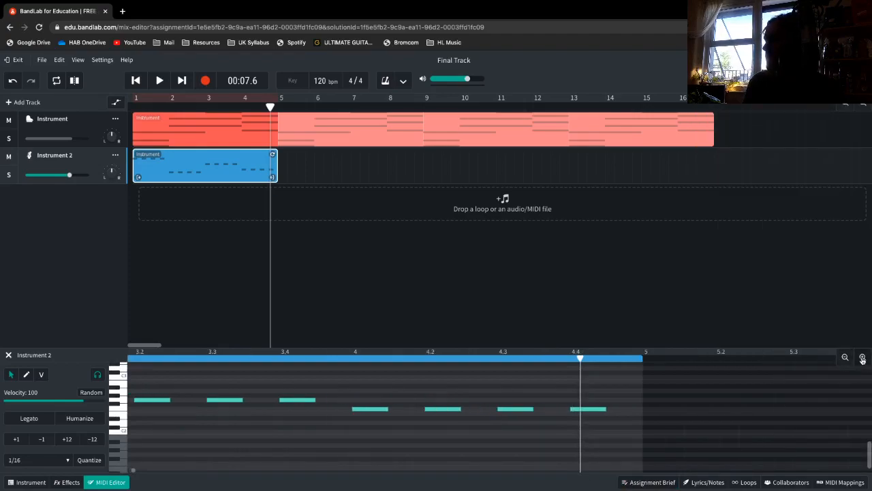
left_click(845, 358)
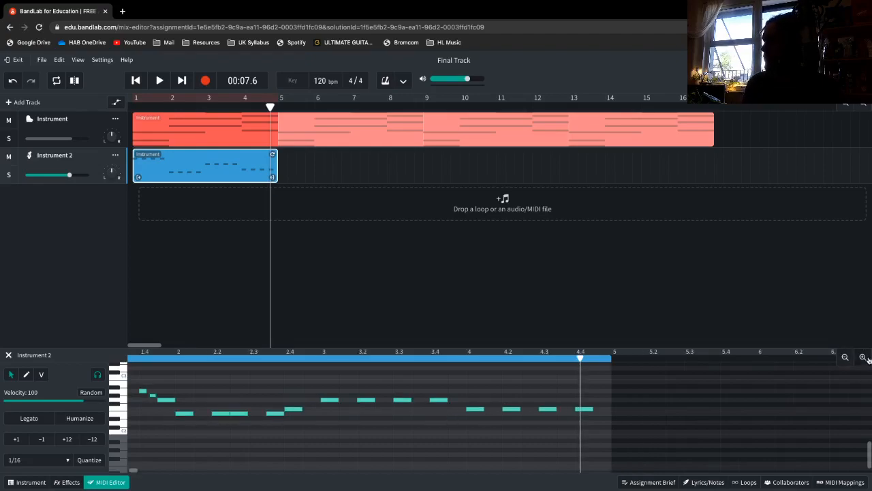
left_click(863, 359)
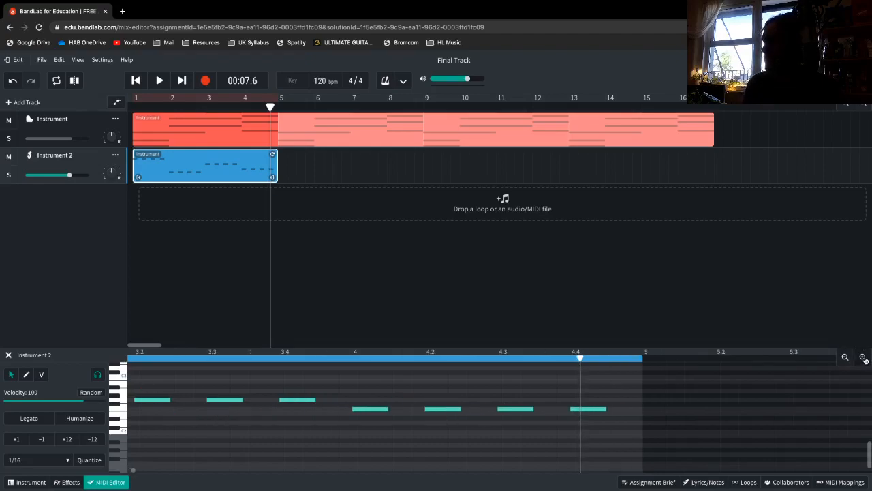
left_click_drag(387, 408, 368, 409)
double_click(379, 409)
double_click(399, 410)
left_click_drag(532, 408, 516, 410)
double_click(557, 410)
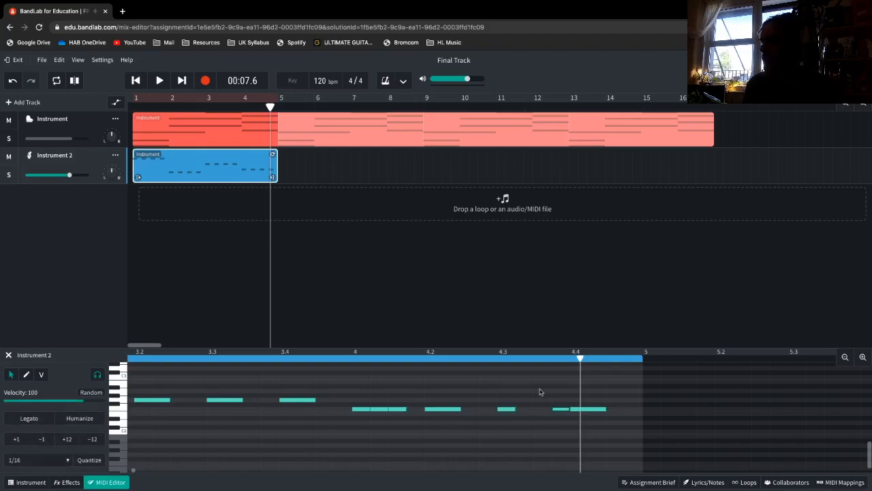
Step: Play the four bars from the start to hear the bass line with the new bar 4 rhythm
left_click(136, 80)
key("space")
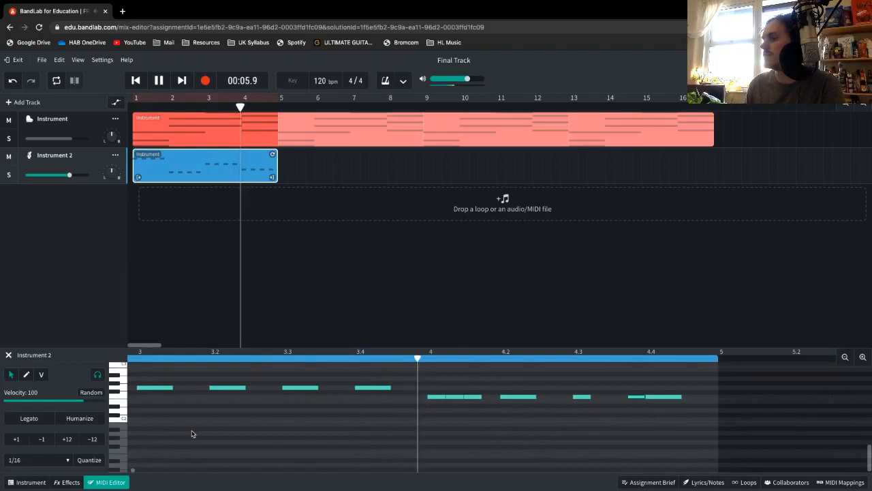
key("space")
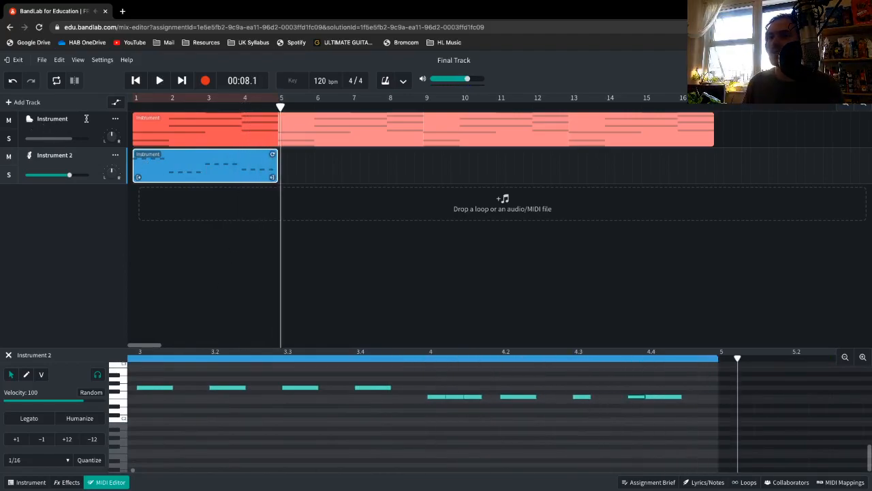
Step: Change the chord track's instrument sound from the piano category to LoFi Piano
left_click(46, 123)
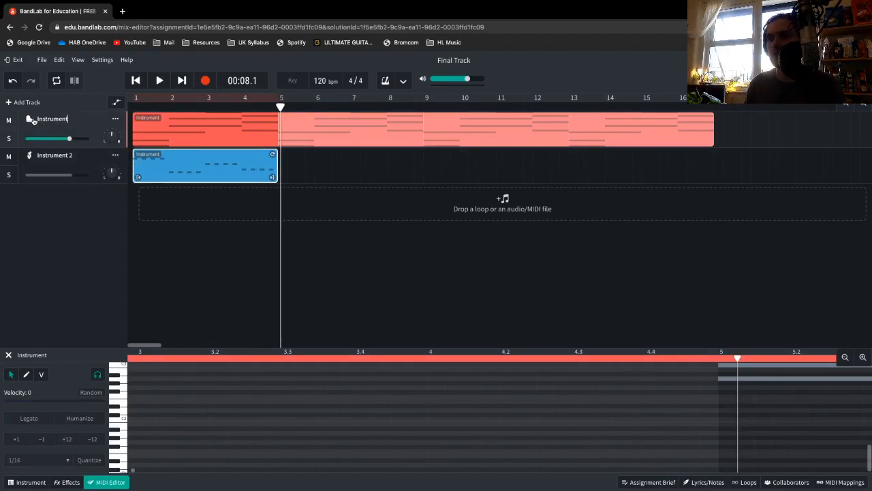
left_click(30, 120)
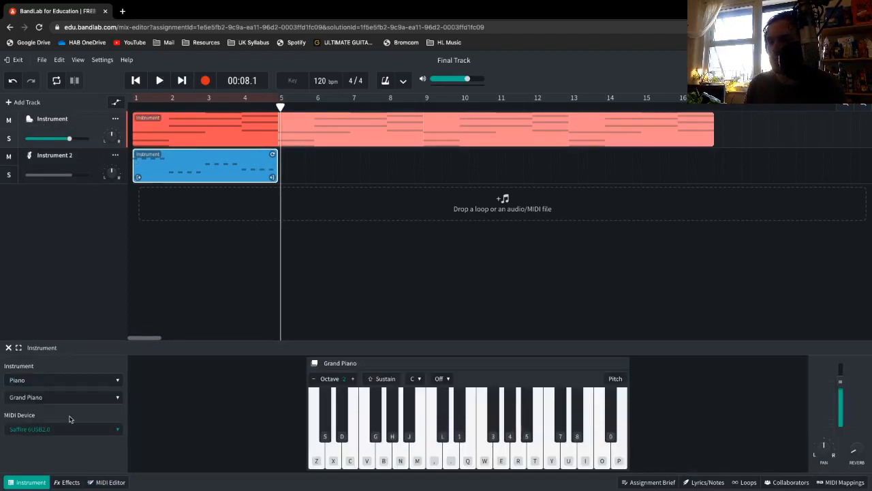
left_click(59, 398)
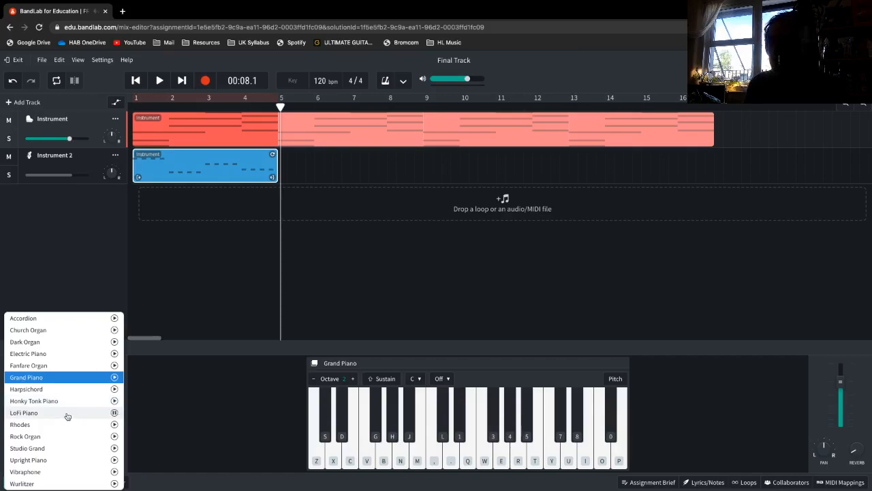
left_click(64, 413)
Step: Play the first four bars from the start to hear the LoFi Piano chords against the bass
left_click(136, 81)
key("space")
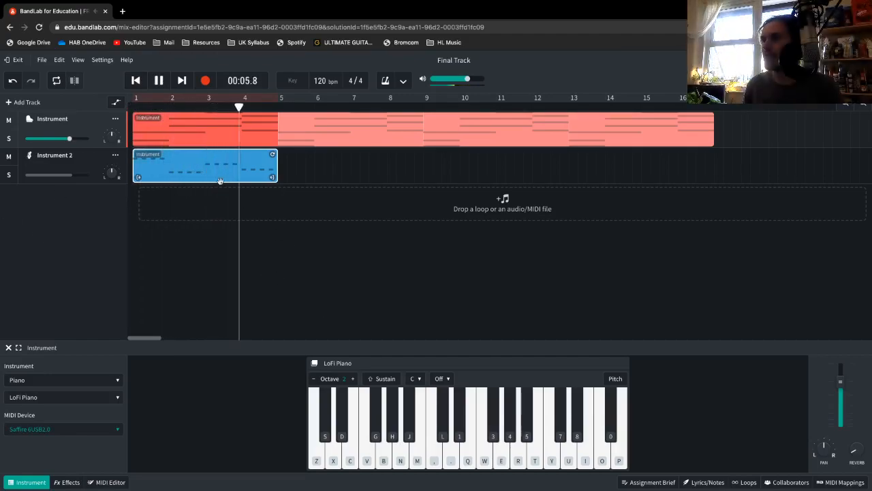
key("space")
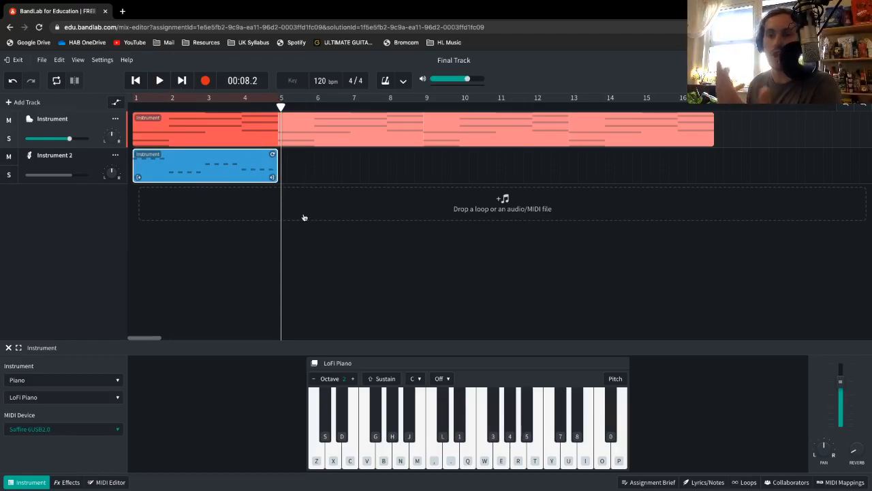
Step: Create an empty region at bar 5 on the bass track and adjust its position relative to the end of the bass pattern
right_click(286, 172)
left_click(310, 199)
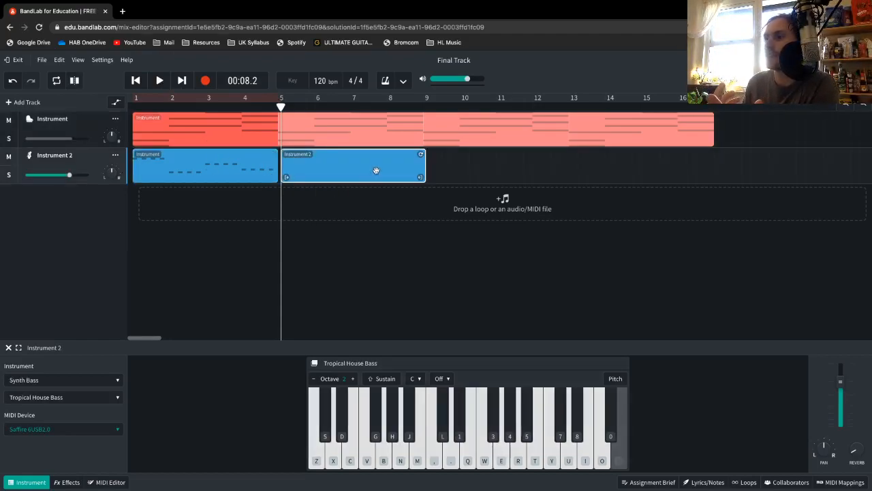
left_click_drag(374, 171, 372, 172)
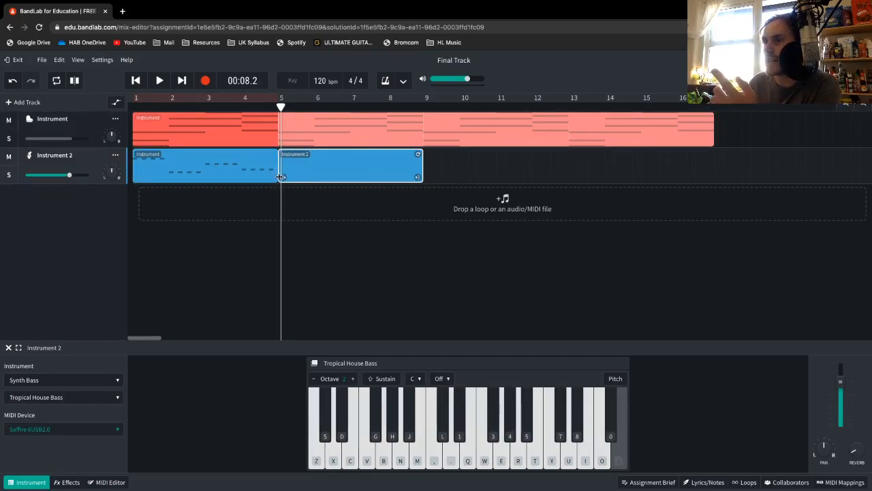
left_click_drag(297, 161, 300, 163)
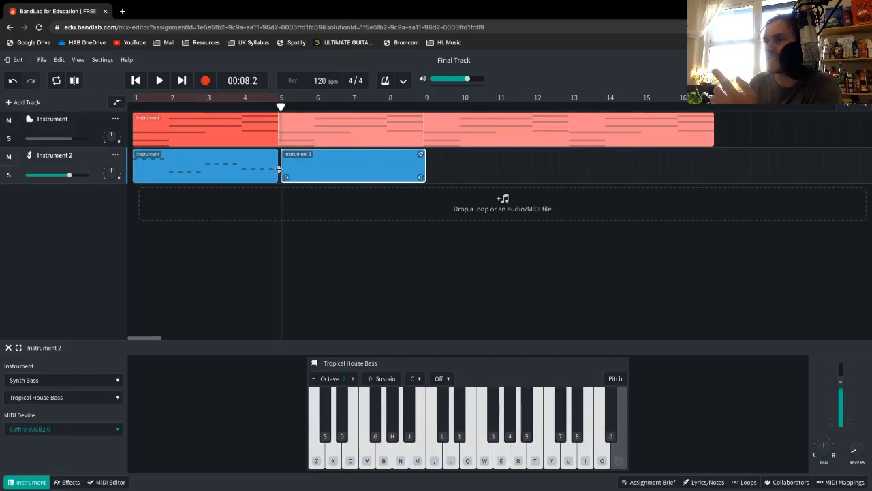
left_click_drag(329, 174, 327, 174)
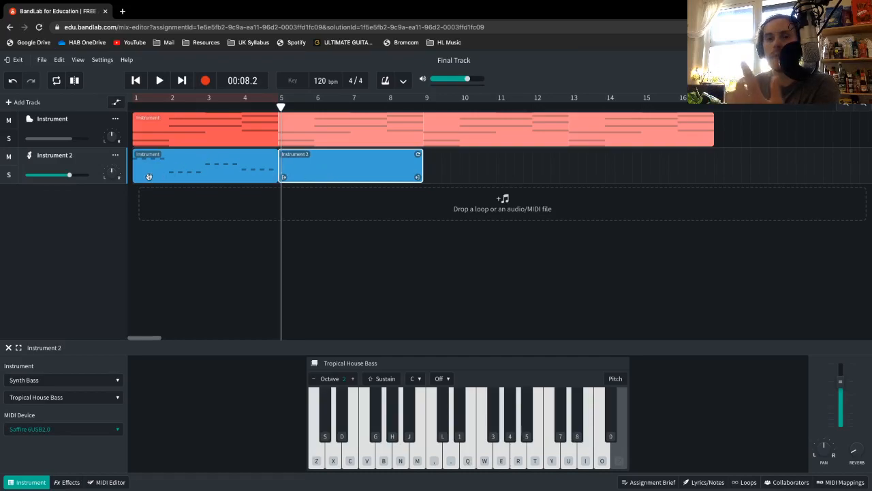
double_click(303, 176)
scroll(173, 416, "right", 10)
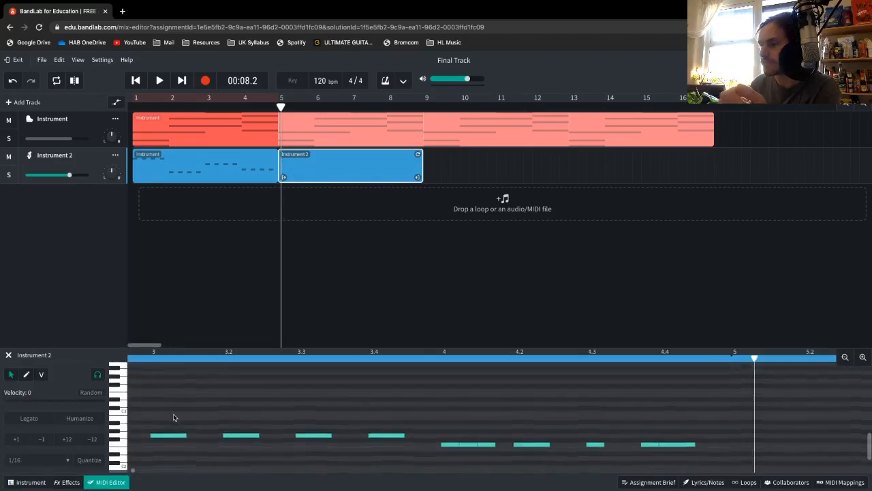
scroll(173, 417, "left", 15)
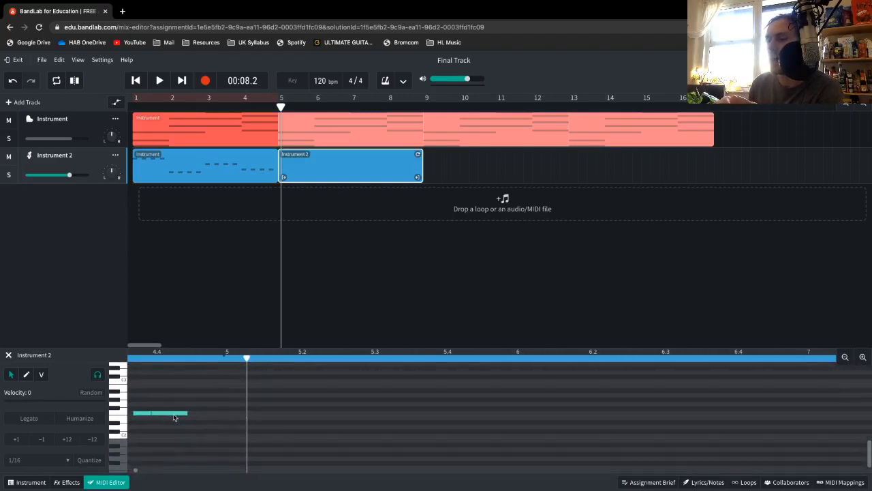
scroll(173, 417, "left", 3)
scroll(173, 417, "up", 5)
Step: Delete the empty region at bar 5 on the bass track
right_click(240, 232)
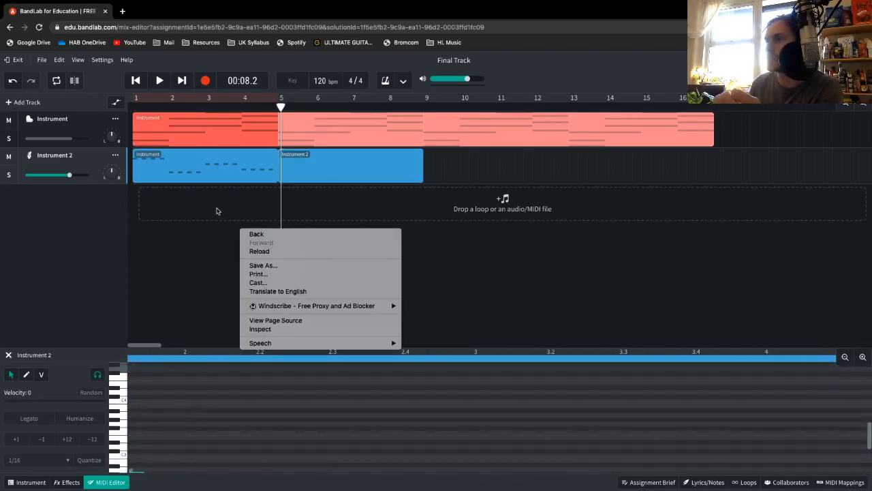
left_click(218, 213)
left_click(318, 177)
key("Delete")
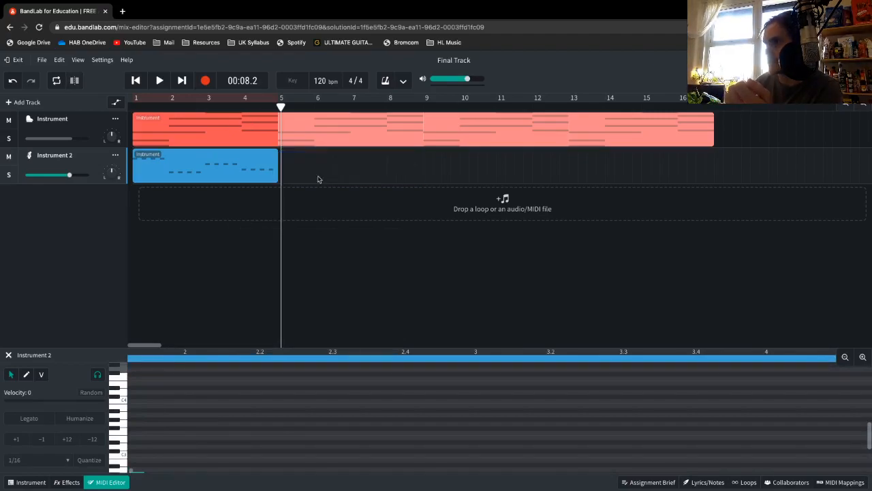
Step: Paste the chord region onto the bass track at bar 5, trim its loop to four bars, and butt it against the first bass pattern
right_click(317, 177)
left_click(331, 184)
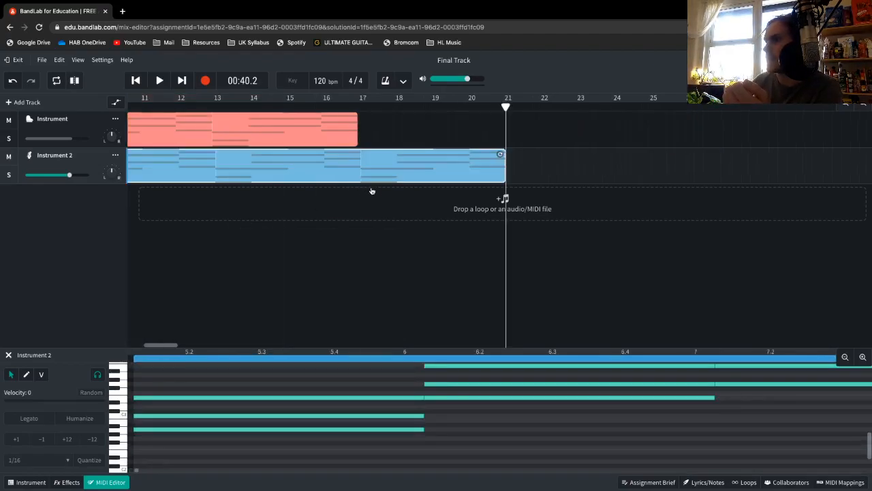
left_click_drag(500, 155, 240, 167)
scroll(240, 167, "left", 5)
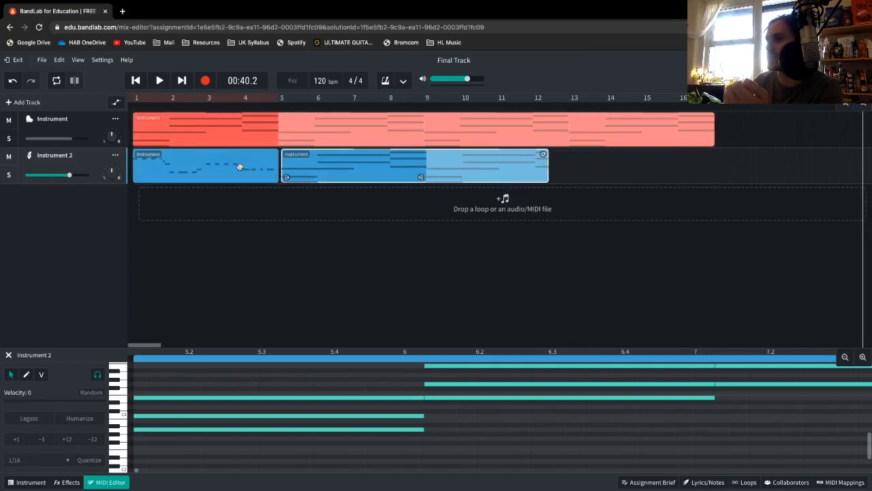
left_click_drag(543, 154, 424, 155)
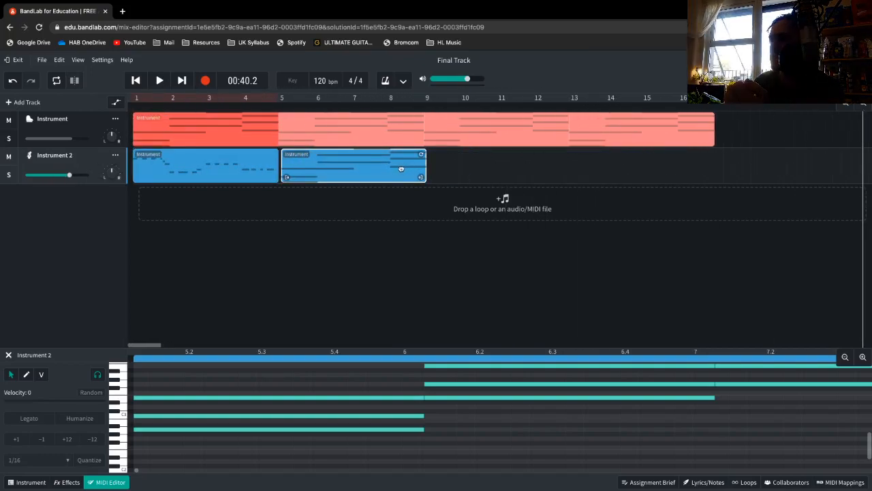
left_click_drag(348, 166, 346, 166)
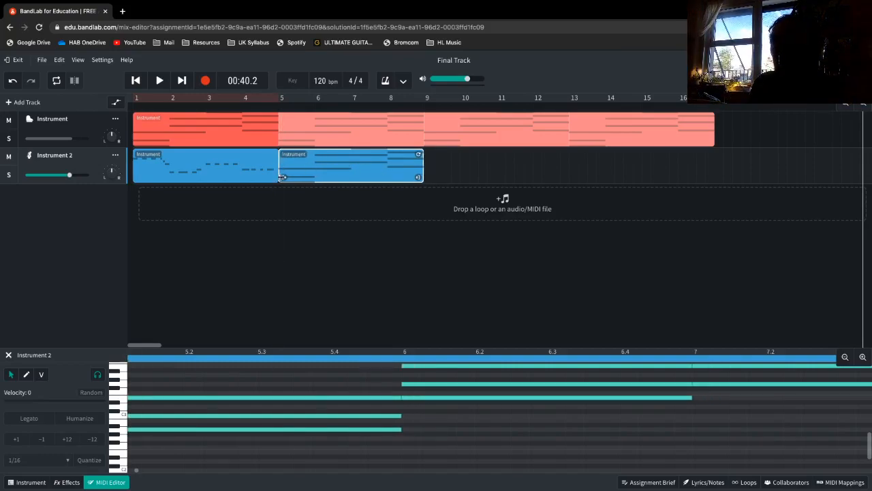
Step: Delete the upper notes of each pasted chord in bars 5 to 8, keeping only the lowest note of each
left_click_drag(340, 369, 311, 418)
key("Delete")
scroll(312, 419, "up", 1)
left_click_drag(478, 372, 446, 420)
key("Delete")
scroll(444, 422, "right", 5)
scroll(445, 422, "up", 1)
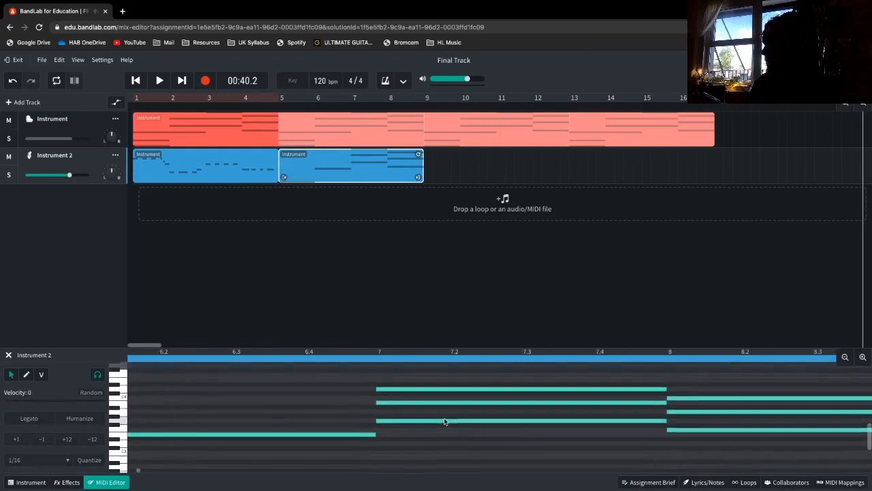
left_click_drag(481, 370, 450, 416)
key("Delete")
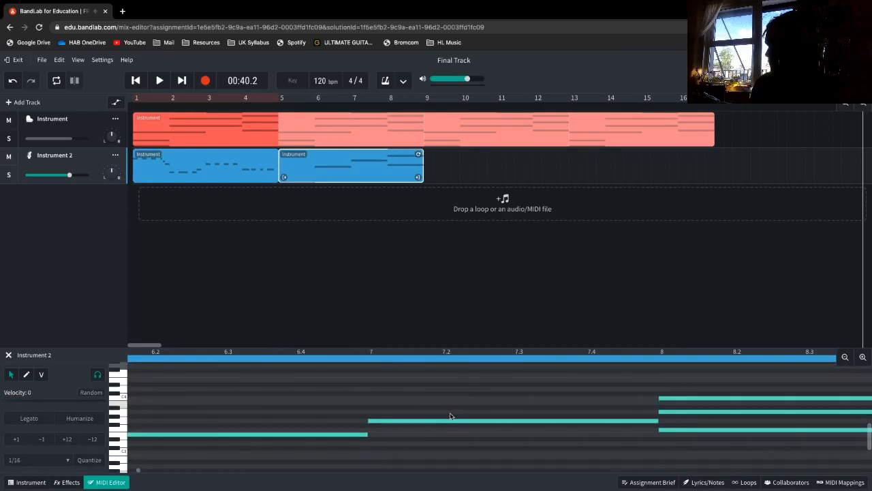
left_click_drag(779, 377, 723, 419)
key("Delete")
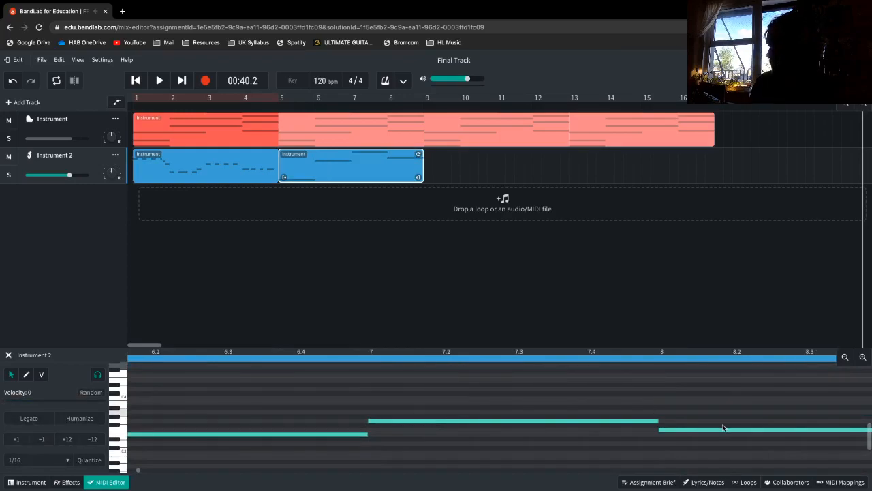
Step: Shorten all four sustained bass notes in bars 5 to 8 together to half a bar each
scroll(723, 428, "left", 5)
scroll(723, 428, "down", 2)
scroll(723, 426, "up", 2)
scroll(722, 427, "right", 1)
left_click_drag(804, 374, 137, 426)
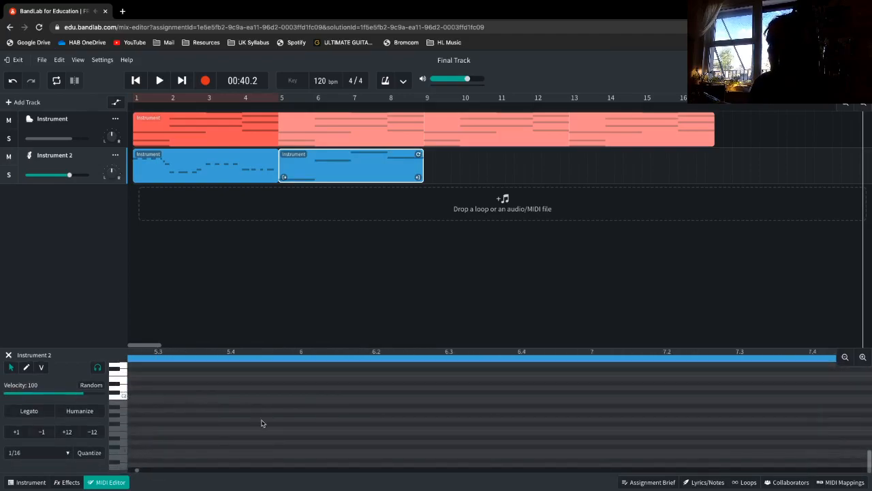
scroll(263, 423, "up", 4)
scroll(263, 423, "left", 5)
scroll(263, 423, "down", 1)
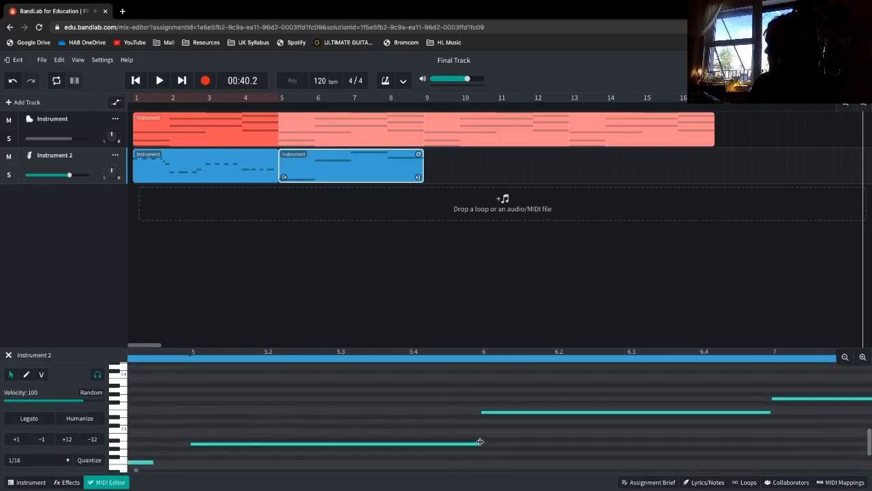
left_click_drag(480, 441, 327, 456)
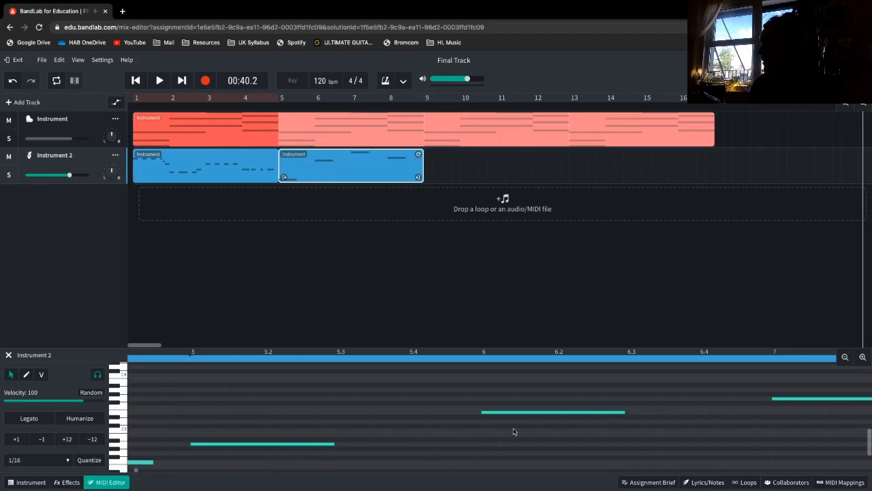
Step: Add a second half-bar note at the same pitch after each existing note in bars 5 to 8
left_click(851, 359)
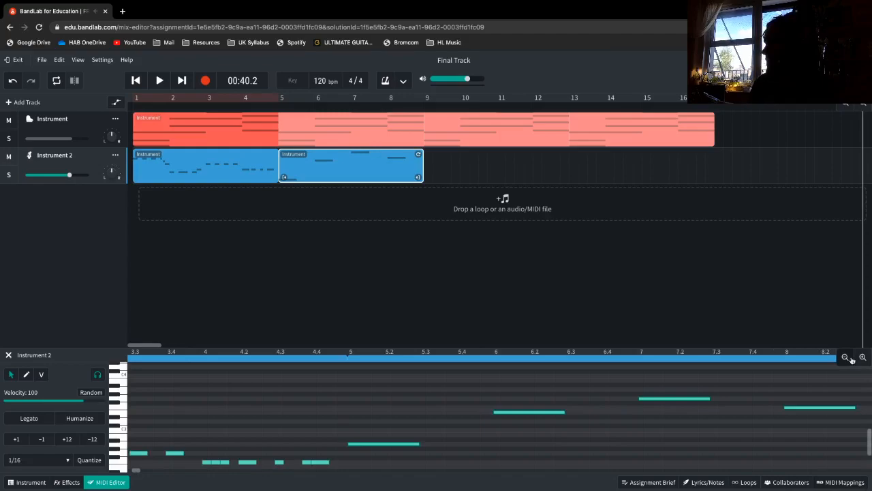
scroll(614, 425, "down", 1)
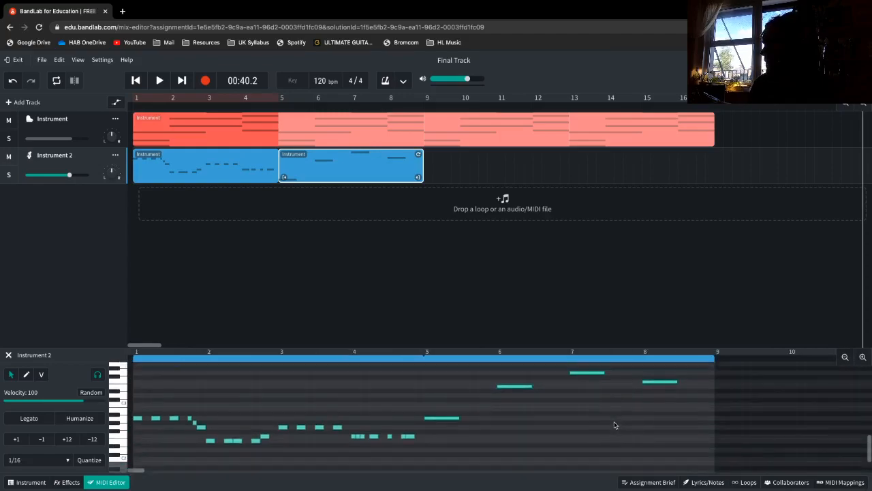
double_click(463, 419)
double_click(539, 386)
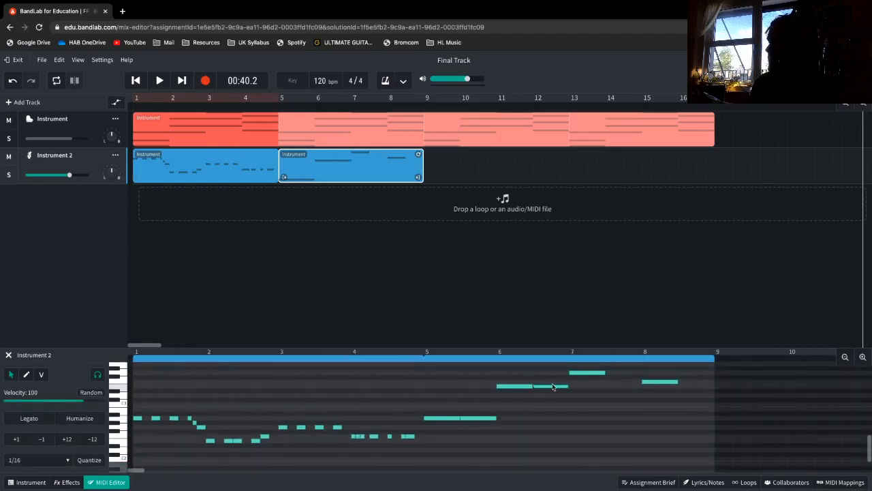
double_click(612, 373)
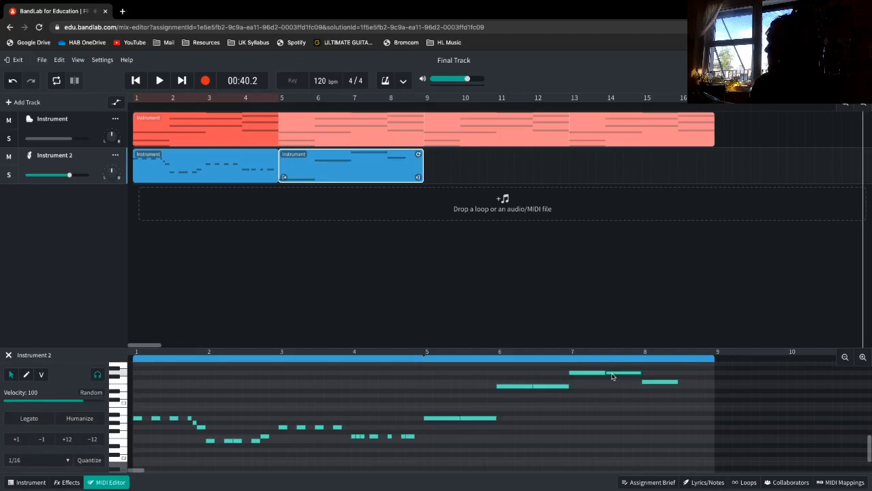
double_click(683, 382)
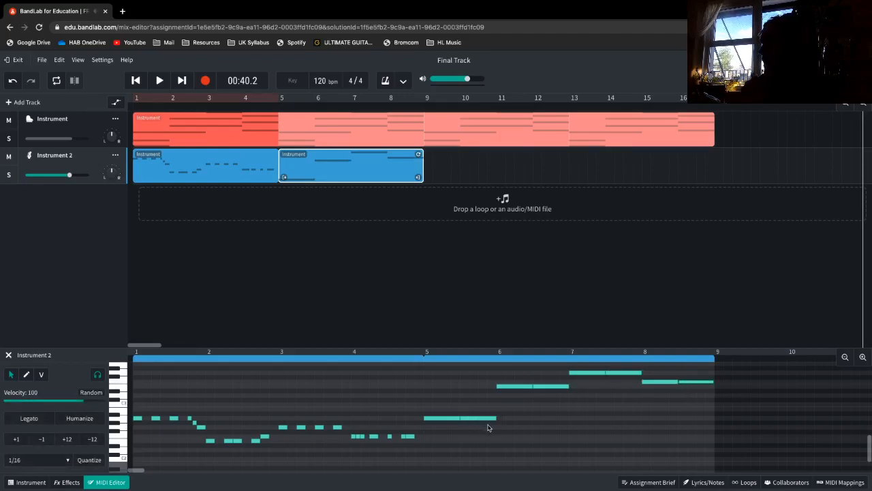
Step: Shorten the second notes of bars 5 and 6, adding two short rising notes before bar 6 and one before bar 7
left_click_drag(495, 418, 480, 420)
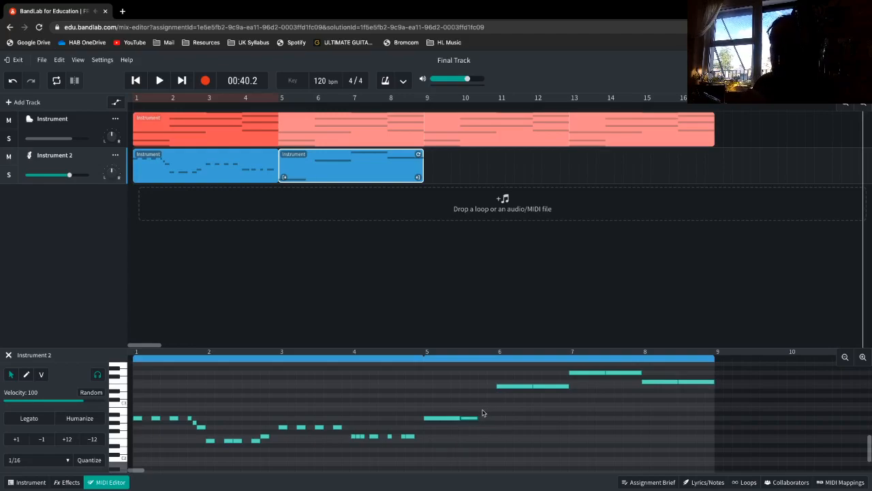
double_click(492, 404)
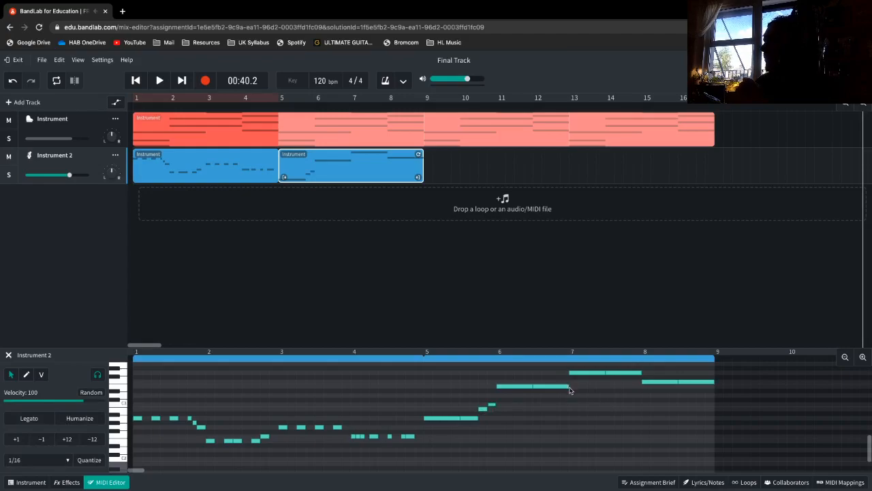
left_click_drag(569, 389, 560, 388)
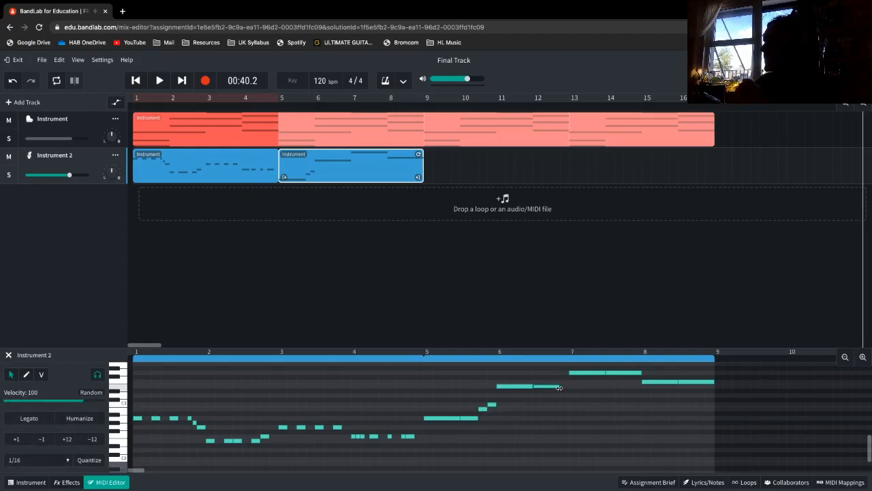
double_click(564, 383)
left_click_drag(584, 380, 566, 385)
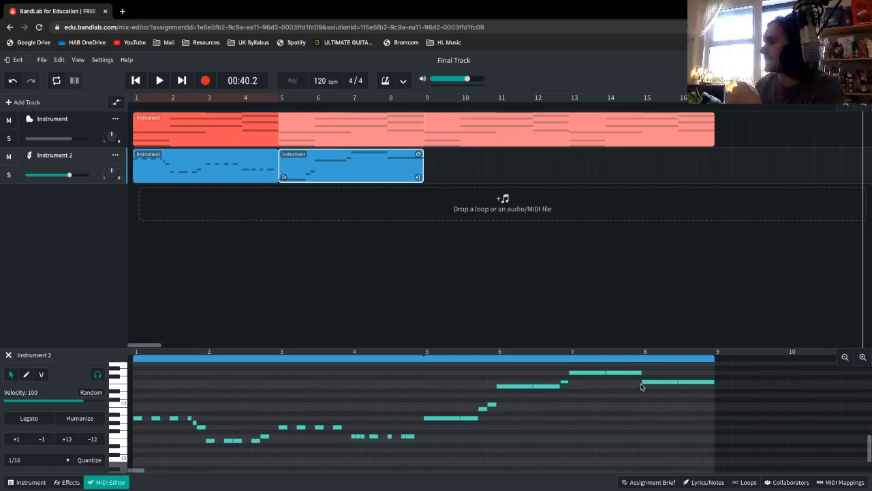
Step: Shorten bar 8's first note to one beat and add a one-beat note an octave lower on beat 2
left_click_drag(677, 382, 656, 382)
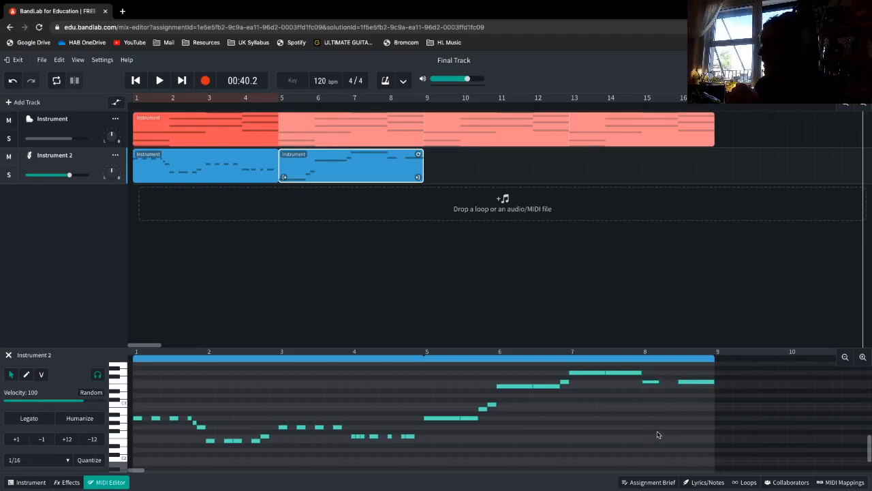
double_click(663, 427)
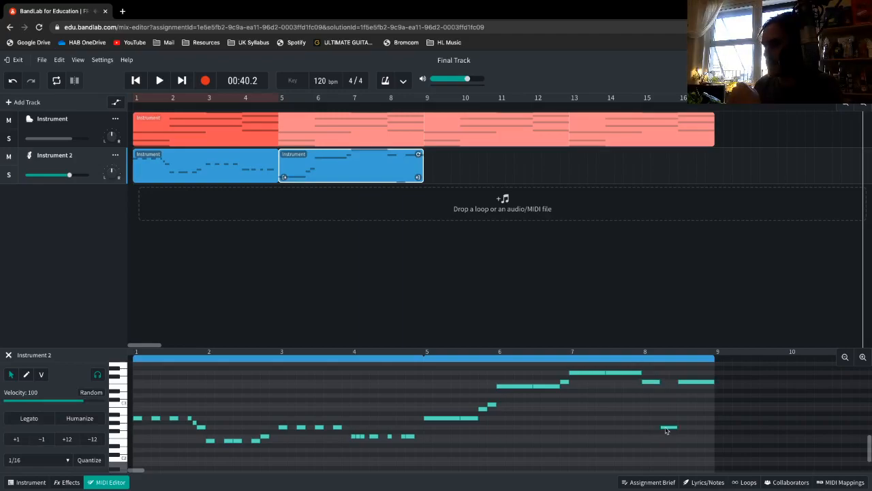
left_click_drag(666, 430, 667, 436)
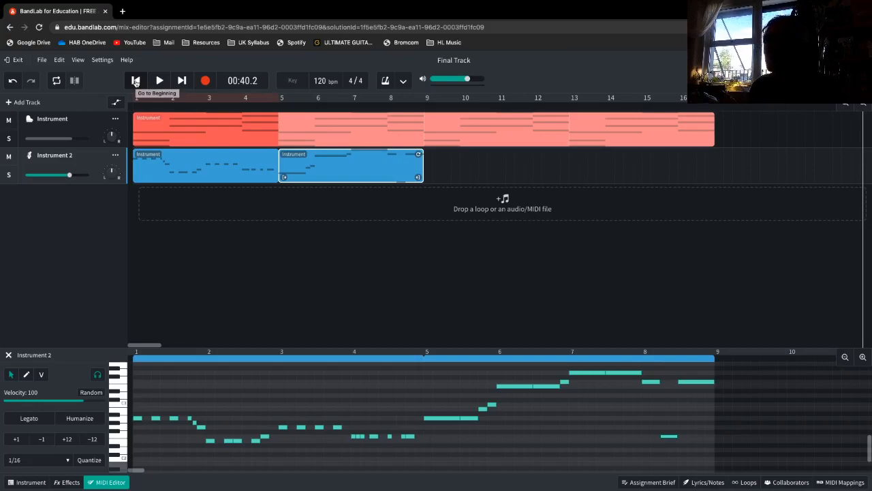
Step: Play the first eight bars from the start to hear the new bass section with the chords
left_click(136, 81)
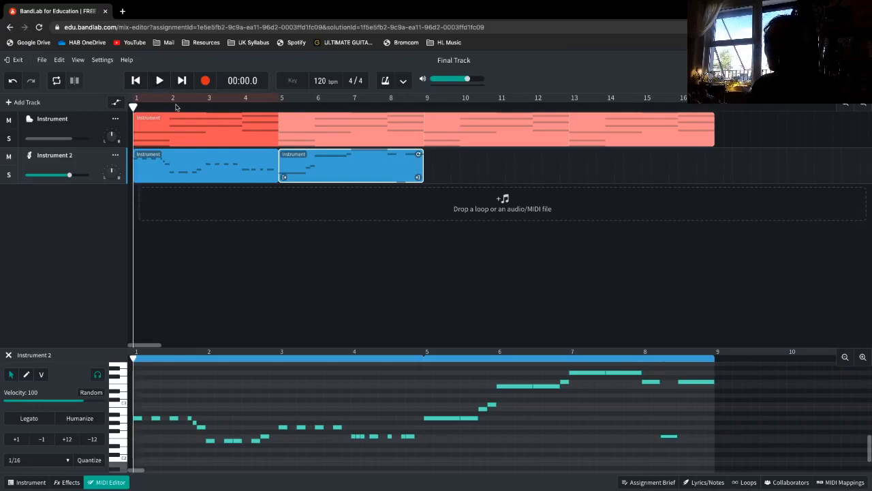
left_click(198, 180)
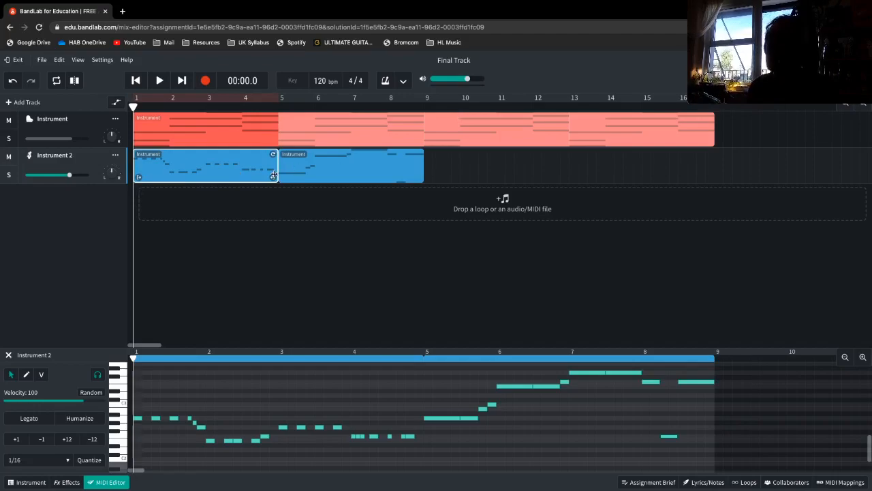
left_click(158, 80)
left_click(136, 81)
left_click(158, 80)
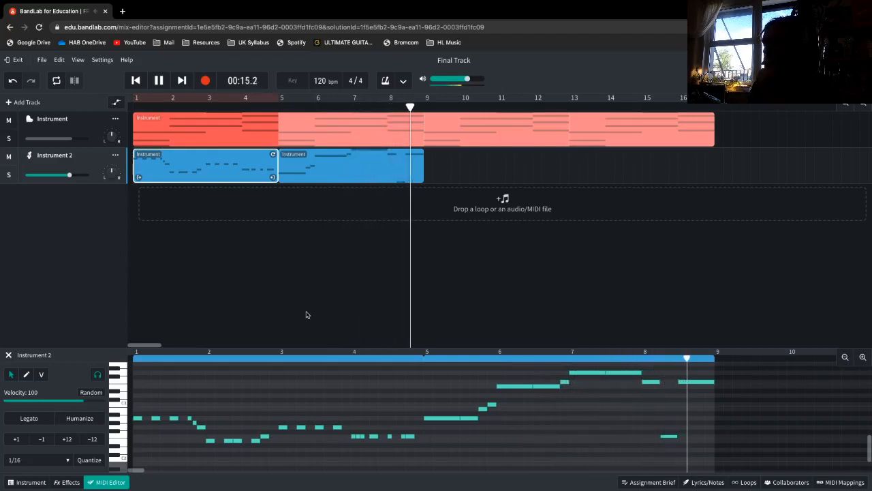
key("space")
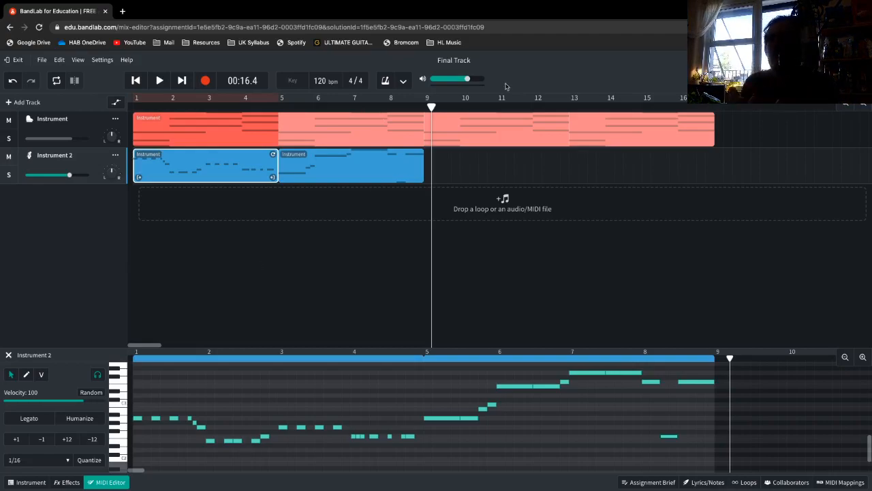
Step: Loop the bars 5 to 8 bass region twice more so it extends to the end of the chord track
left_click(419, 166)
left_click_drag(418, 154, 711, 155)
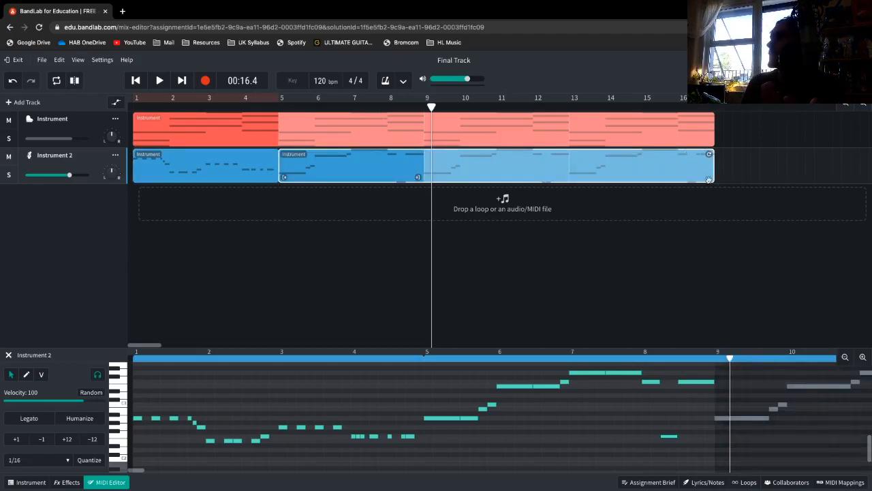